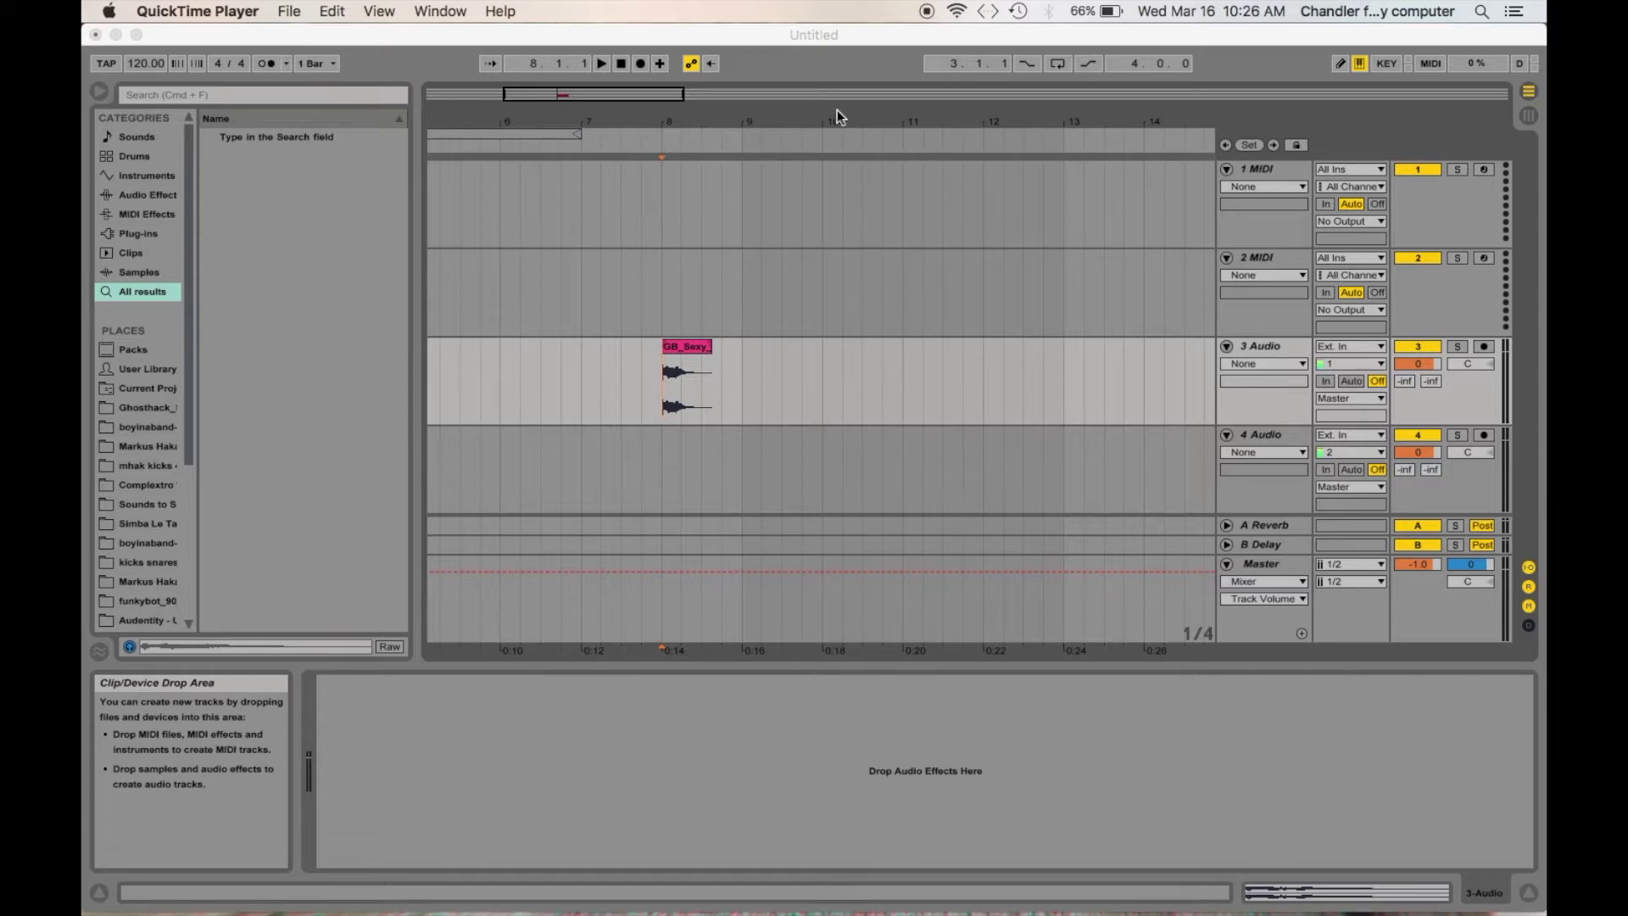
- Raise the system volume and play the vocal clip on track 3 Audio from just before bar 8
click(818, 35)
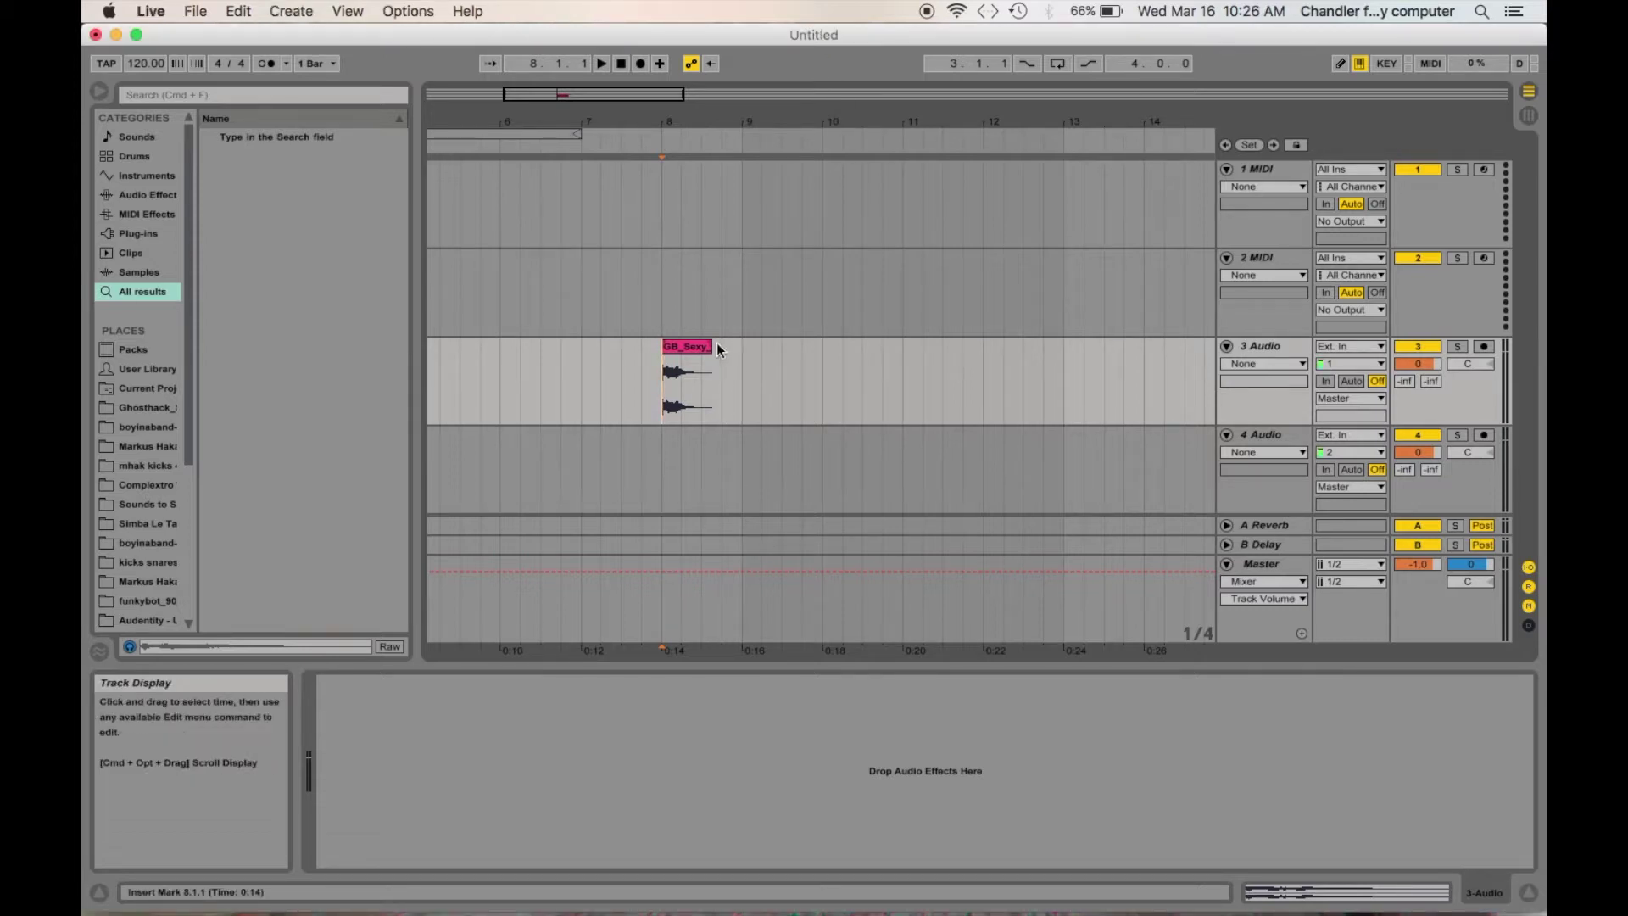
click(673, 373)
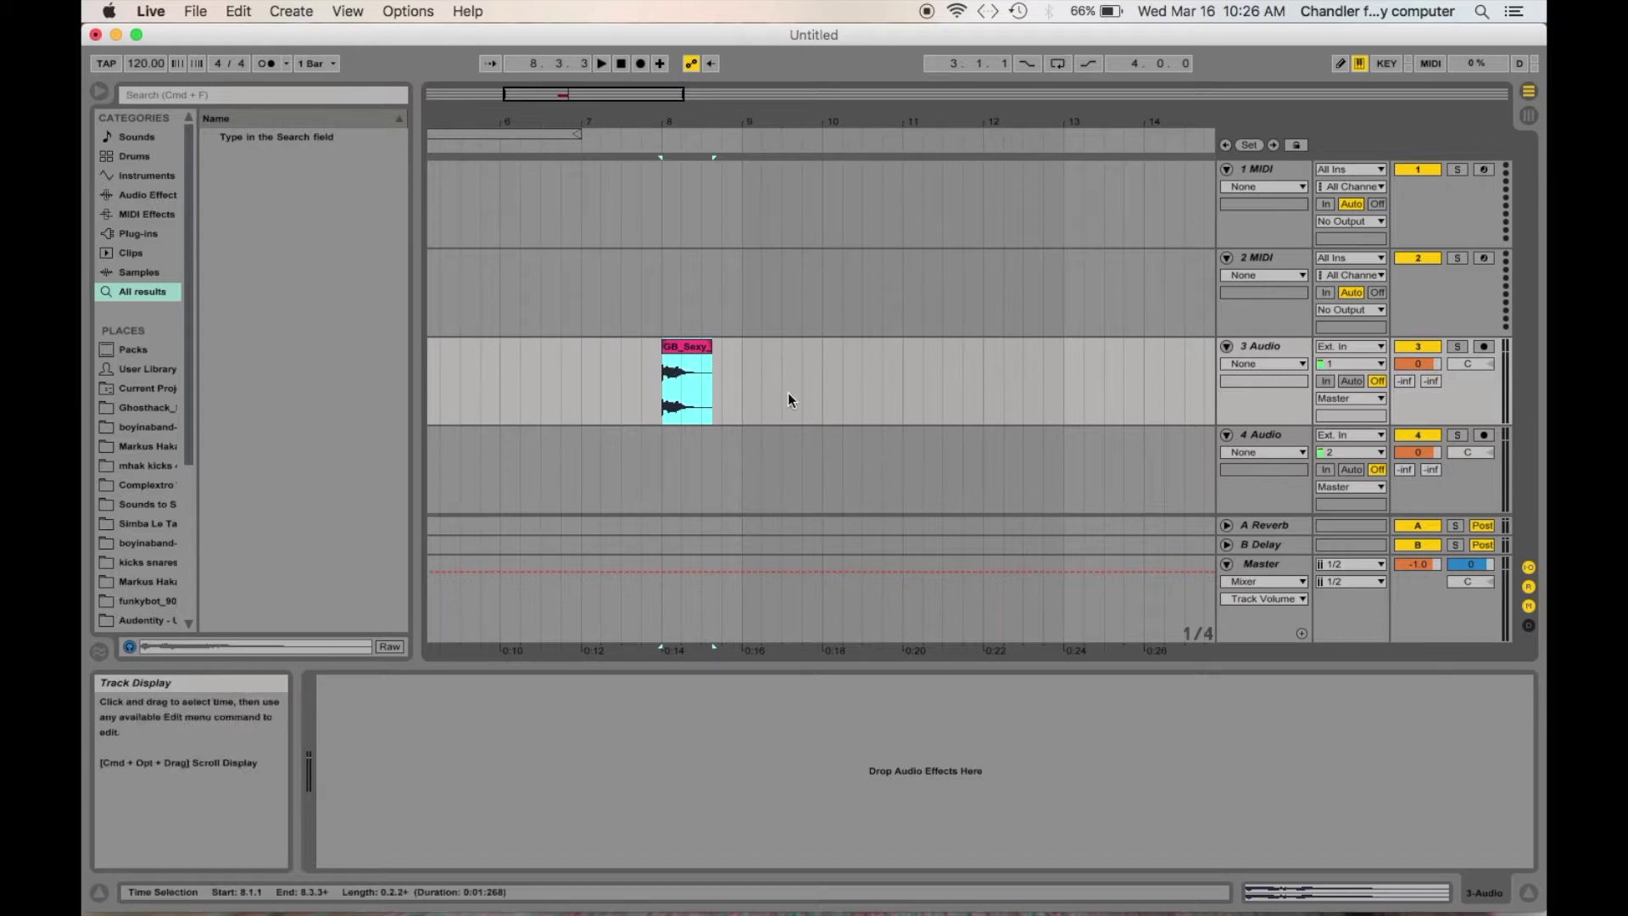
click(664, 378)
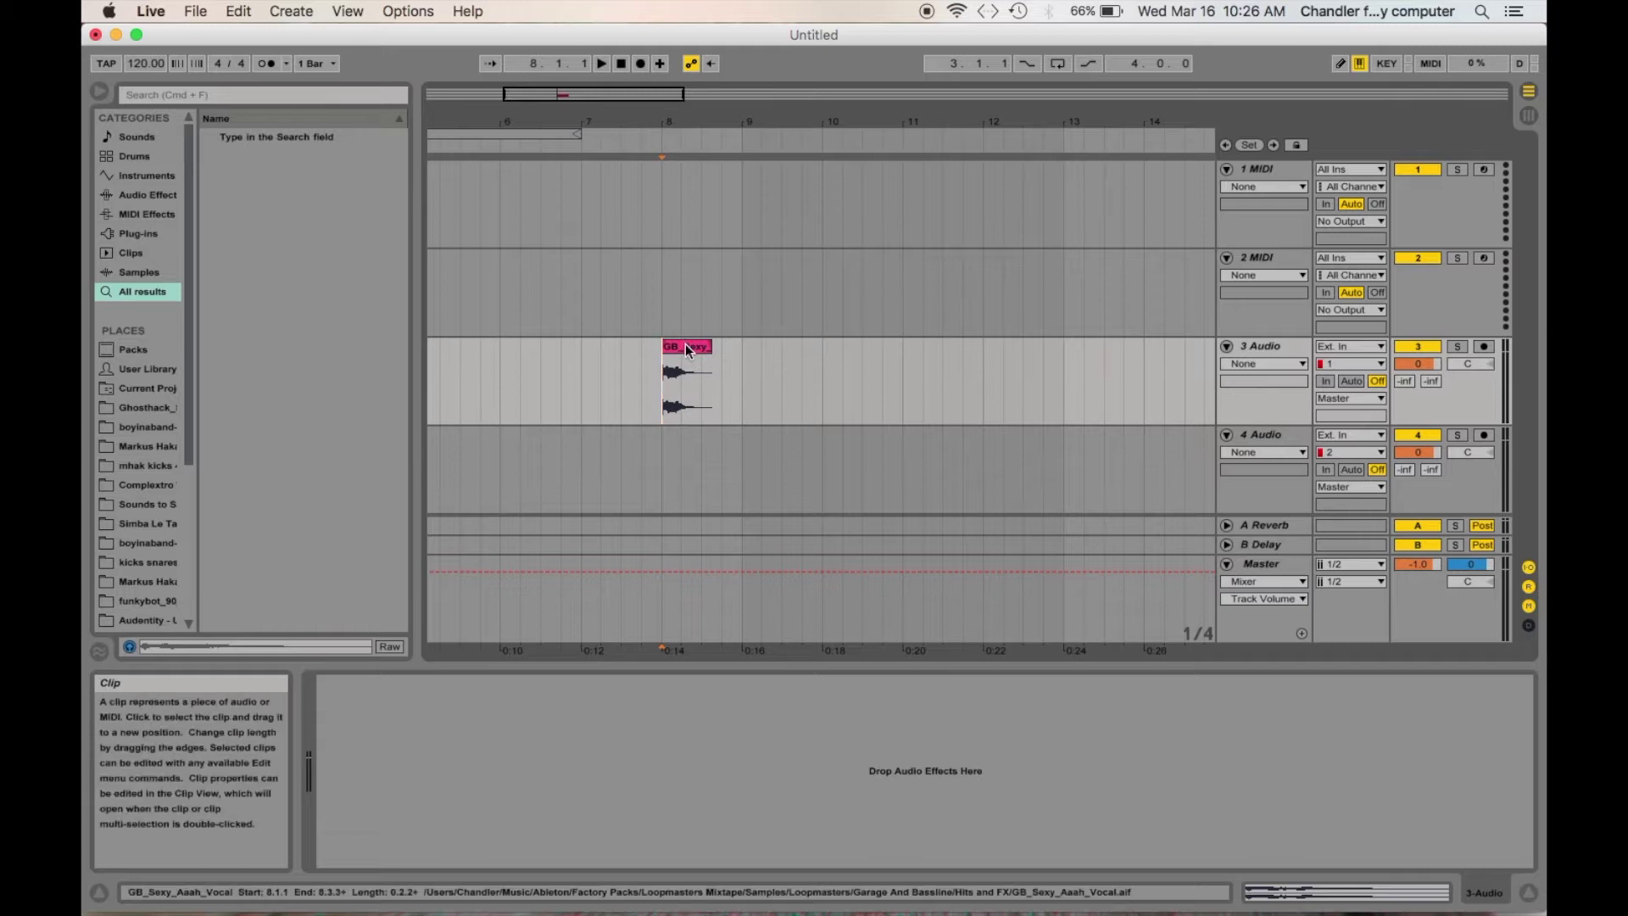
click(685, 343)
key(XF86AudioRaiseVolume)
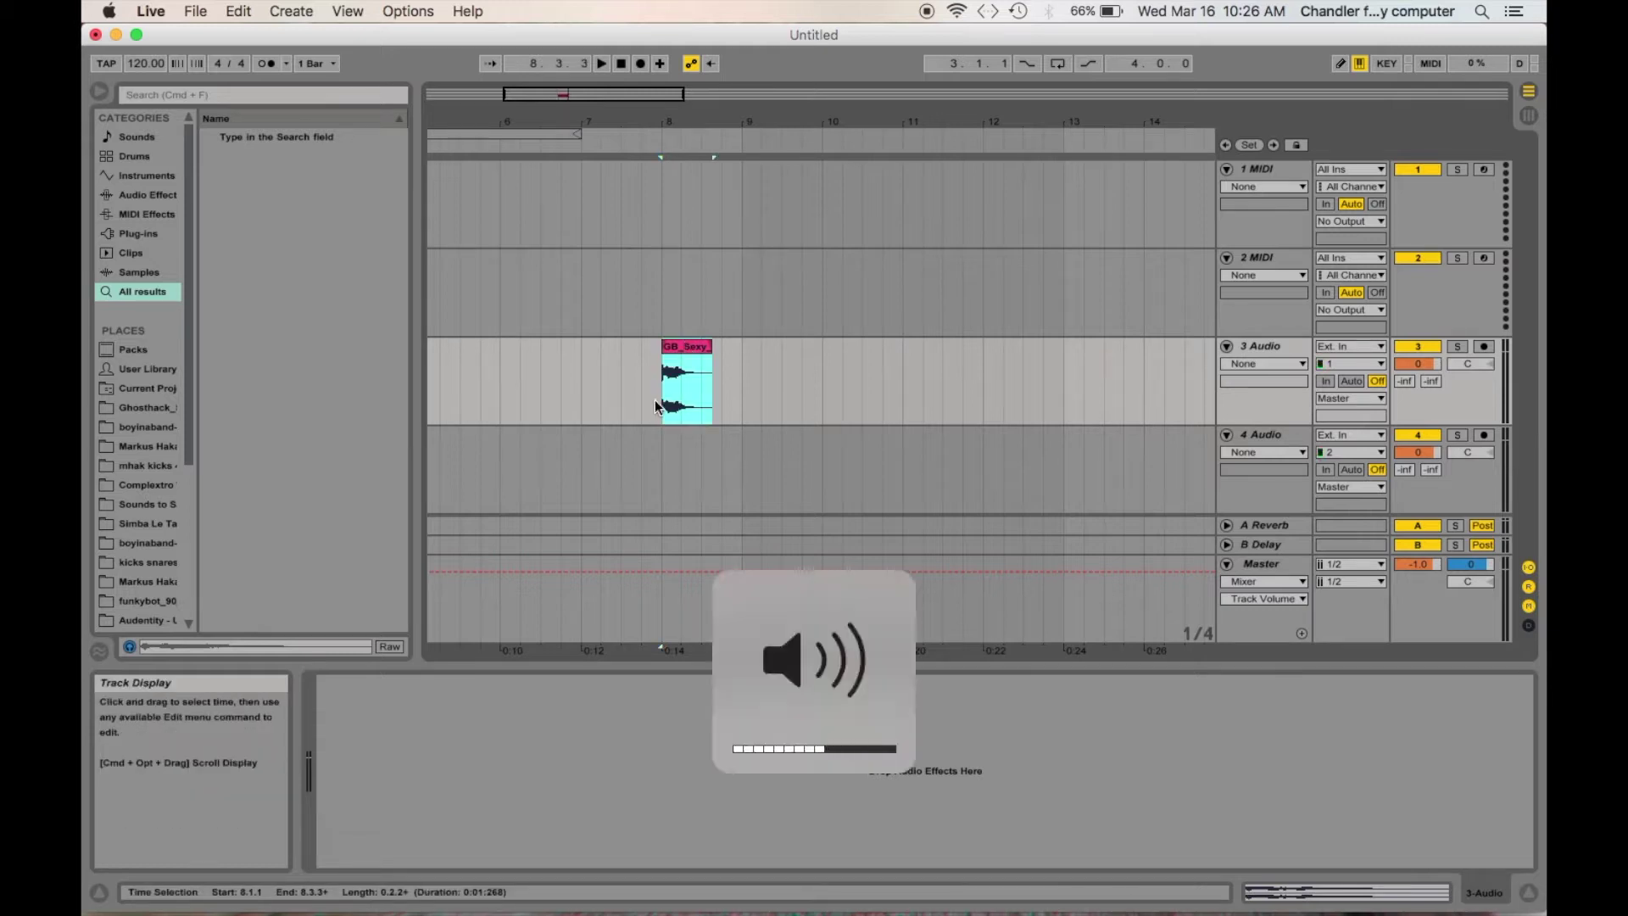
click(645, 399)
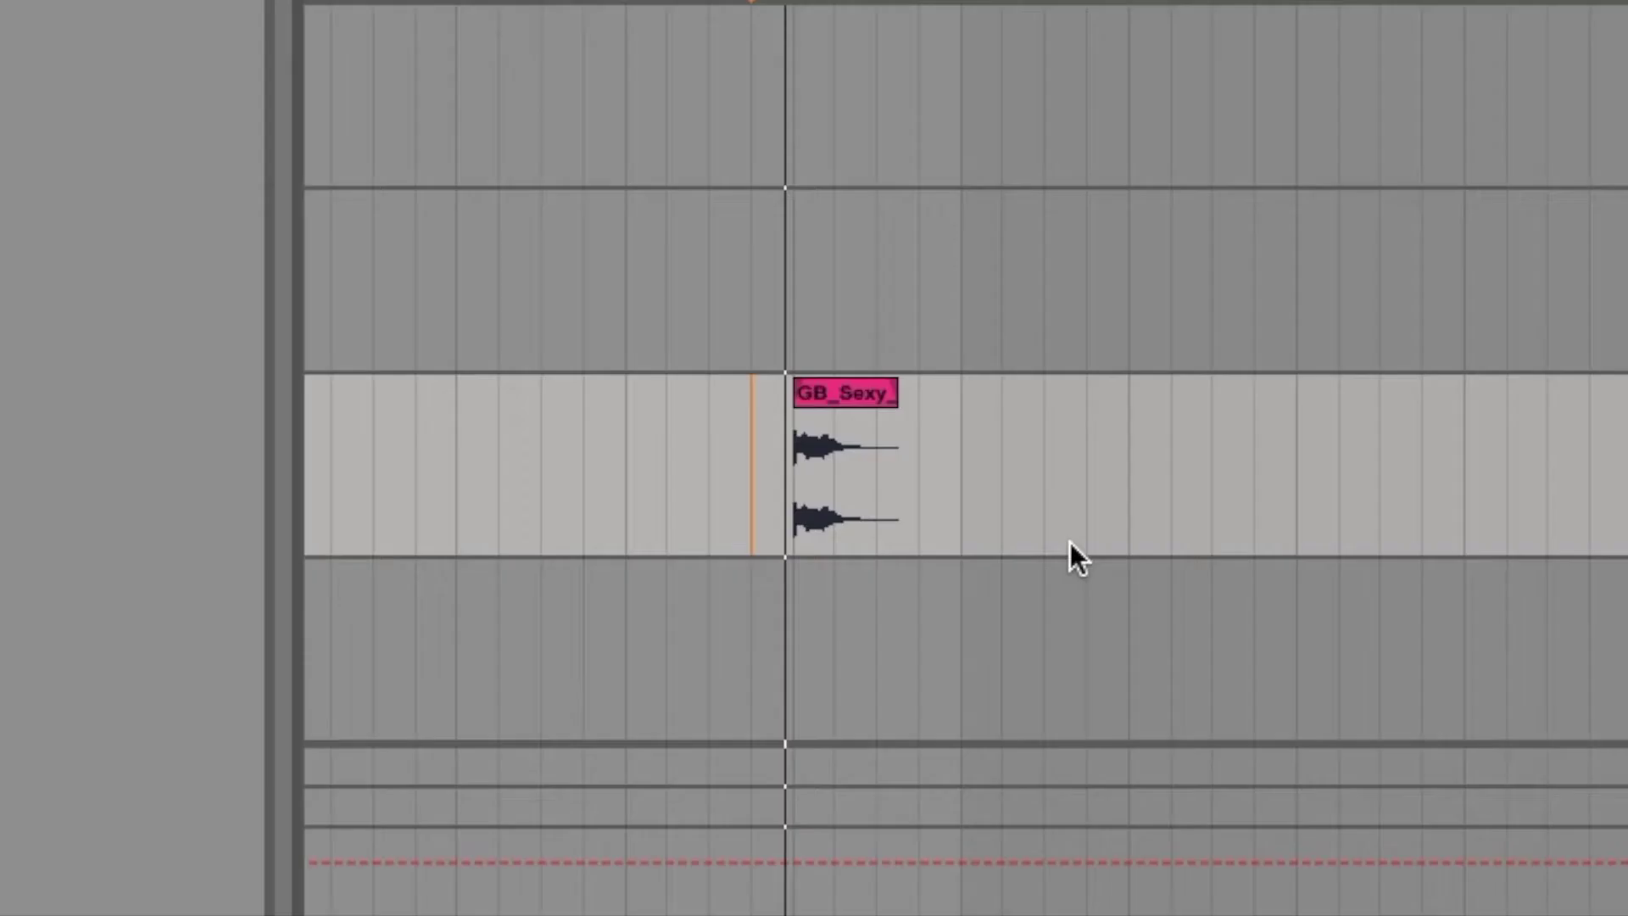
key(space)
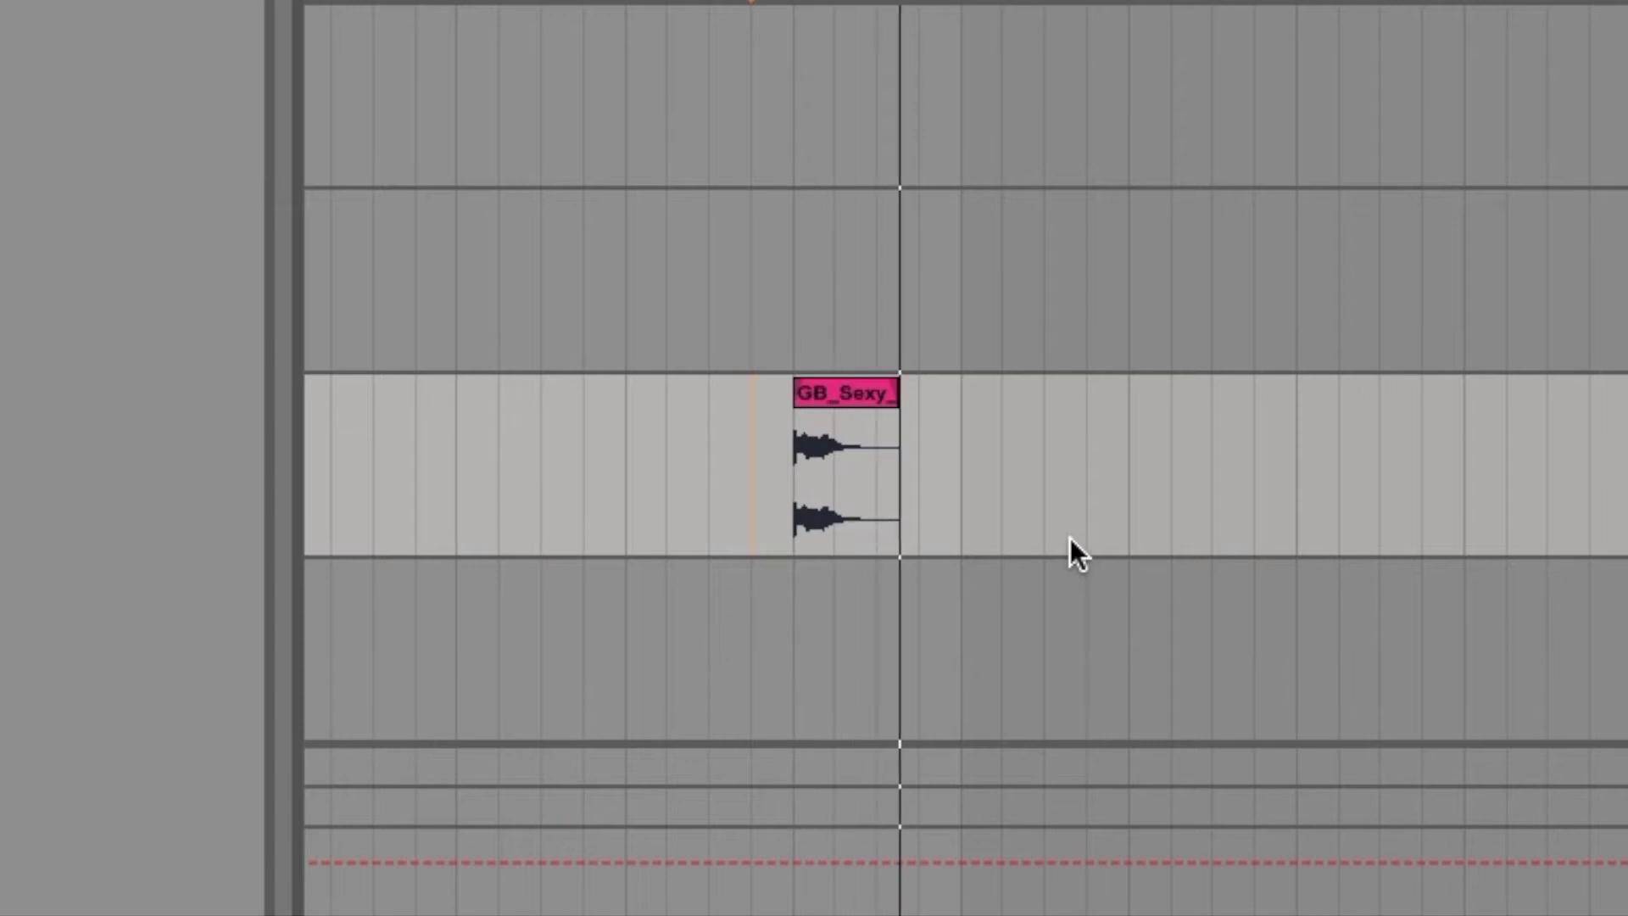
key(space)
key(space)
key(space)
key(space)
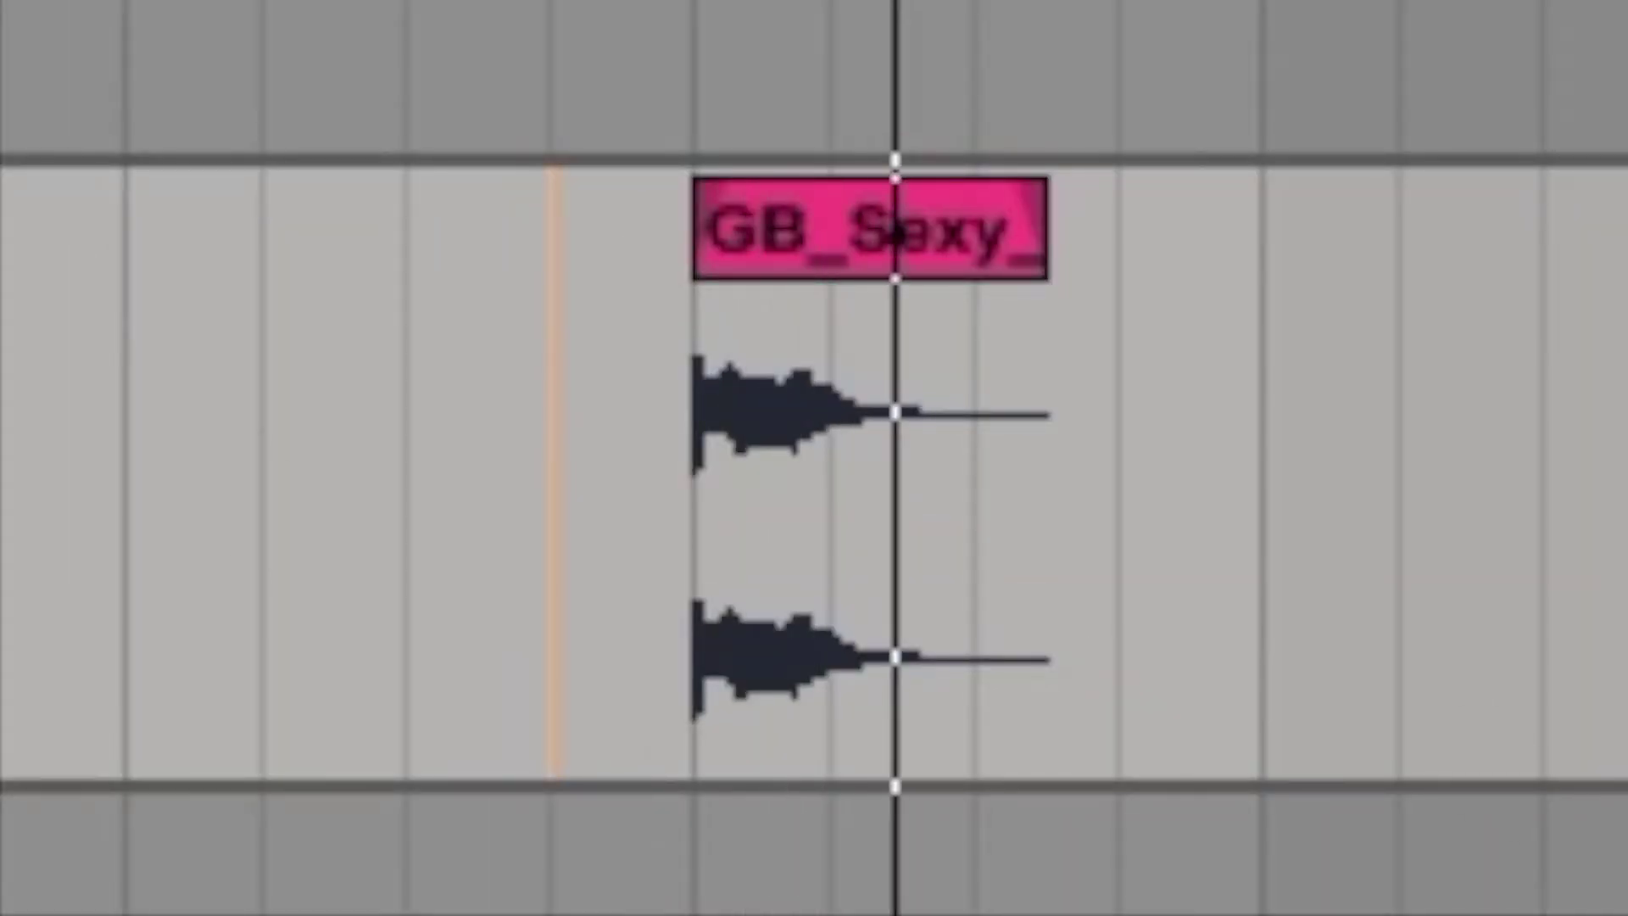
key(space)
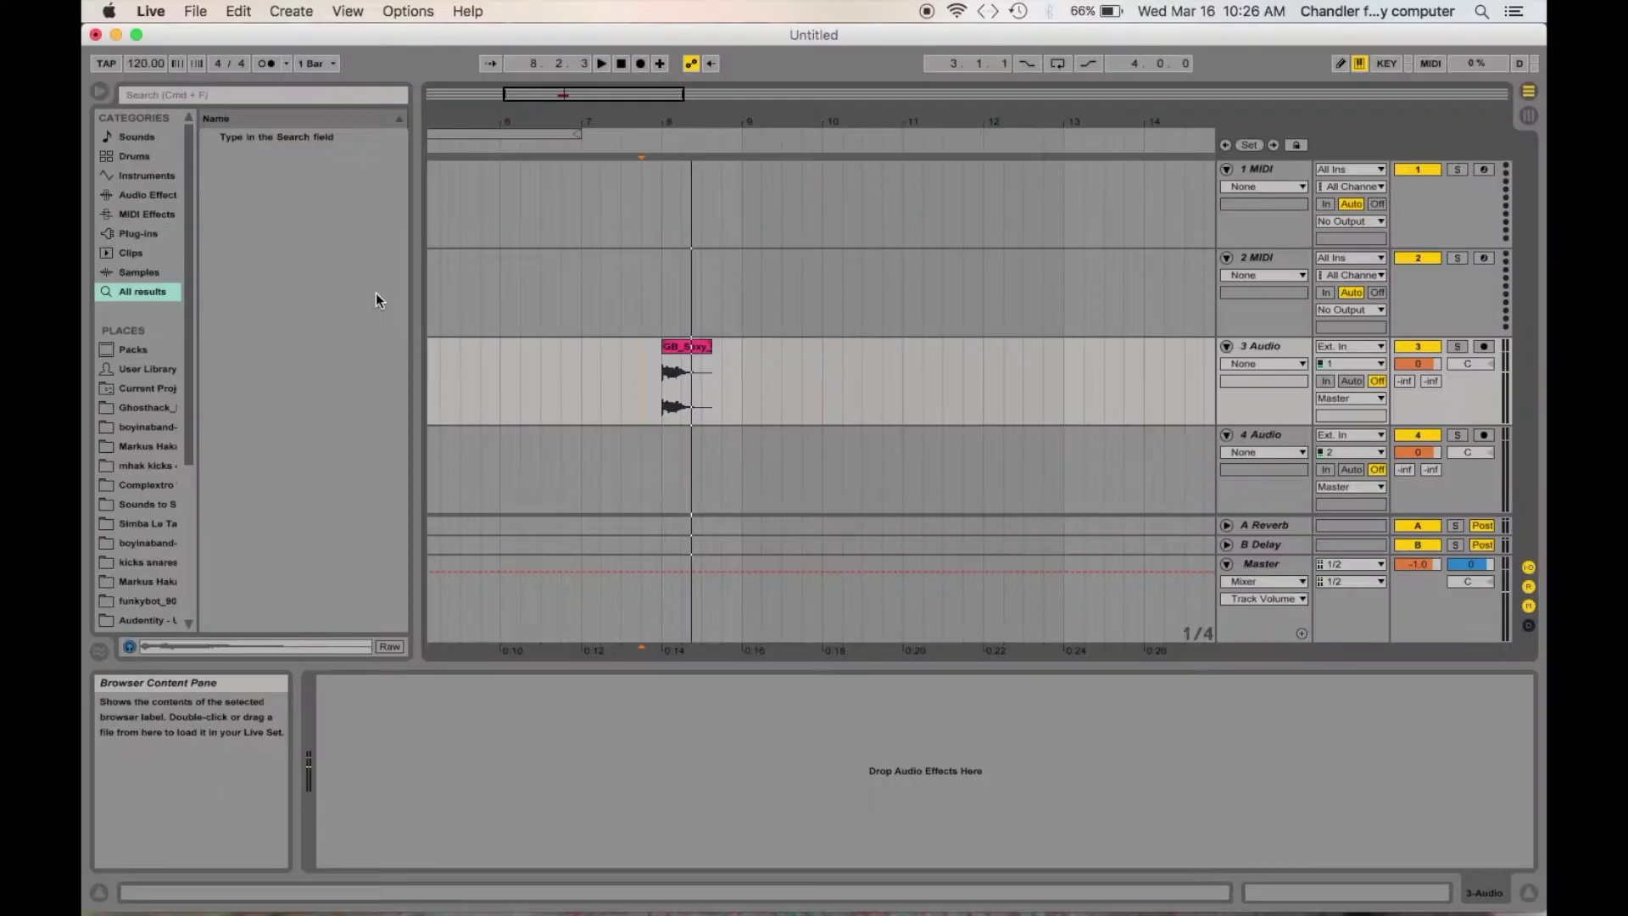
- Add the Reverb audio effect to the 3 Audio track holding the vocal clip
click(146, 195)
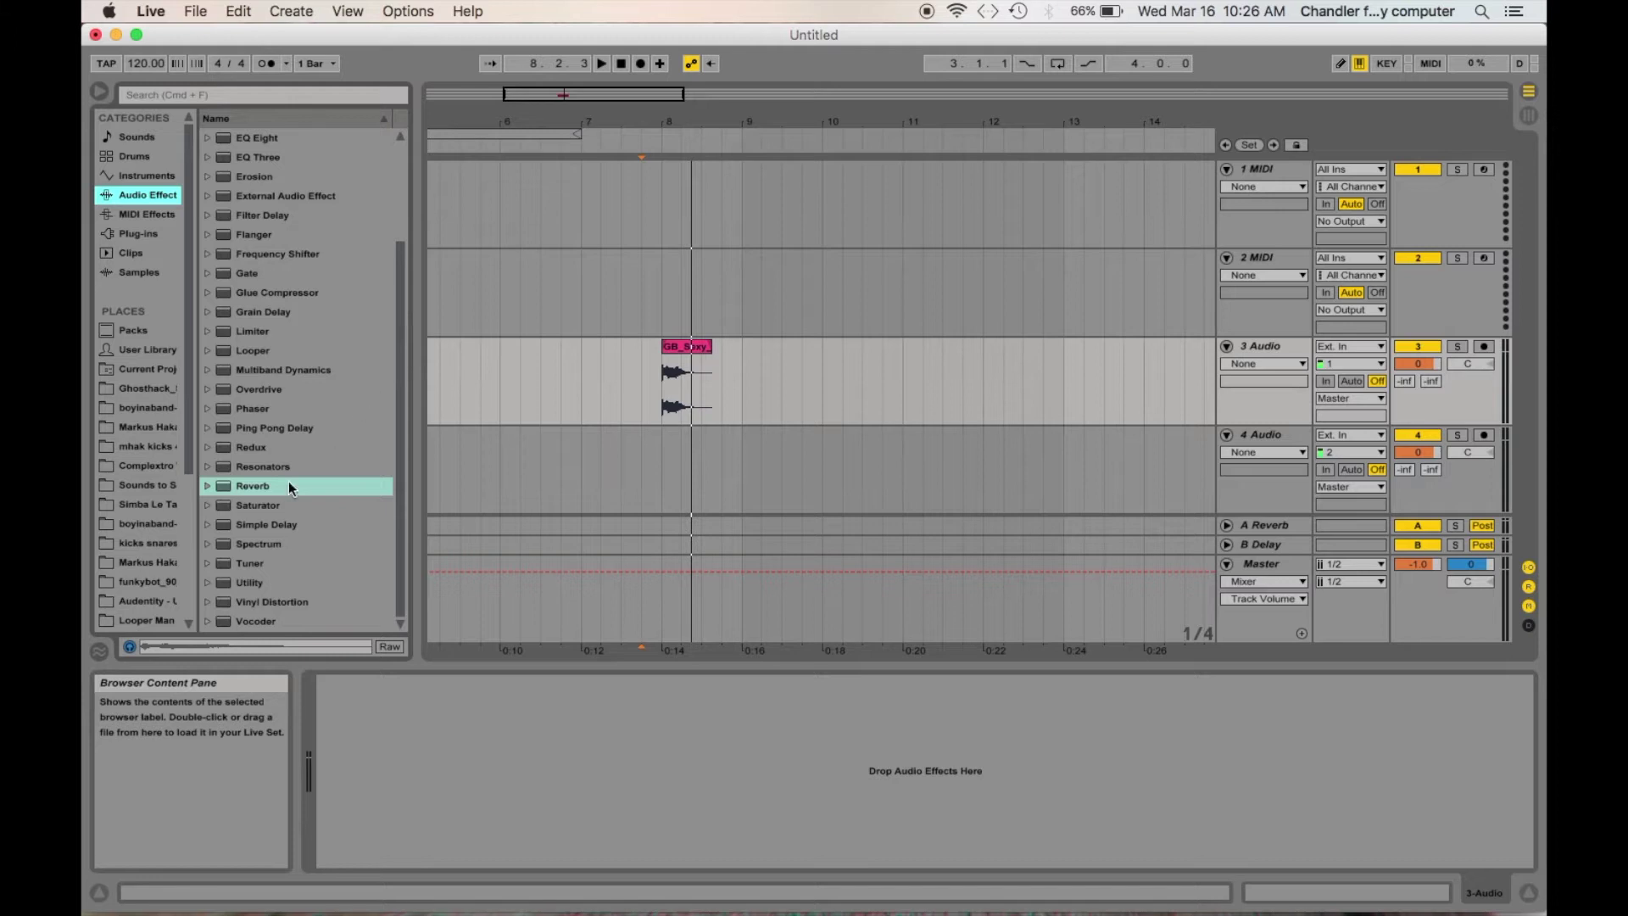
click(680, 343)
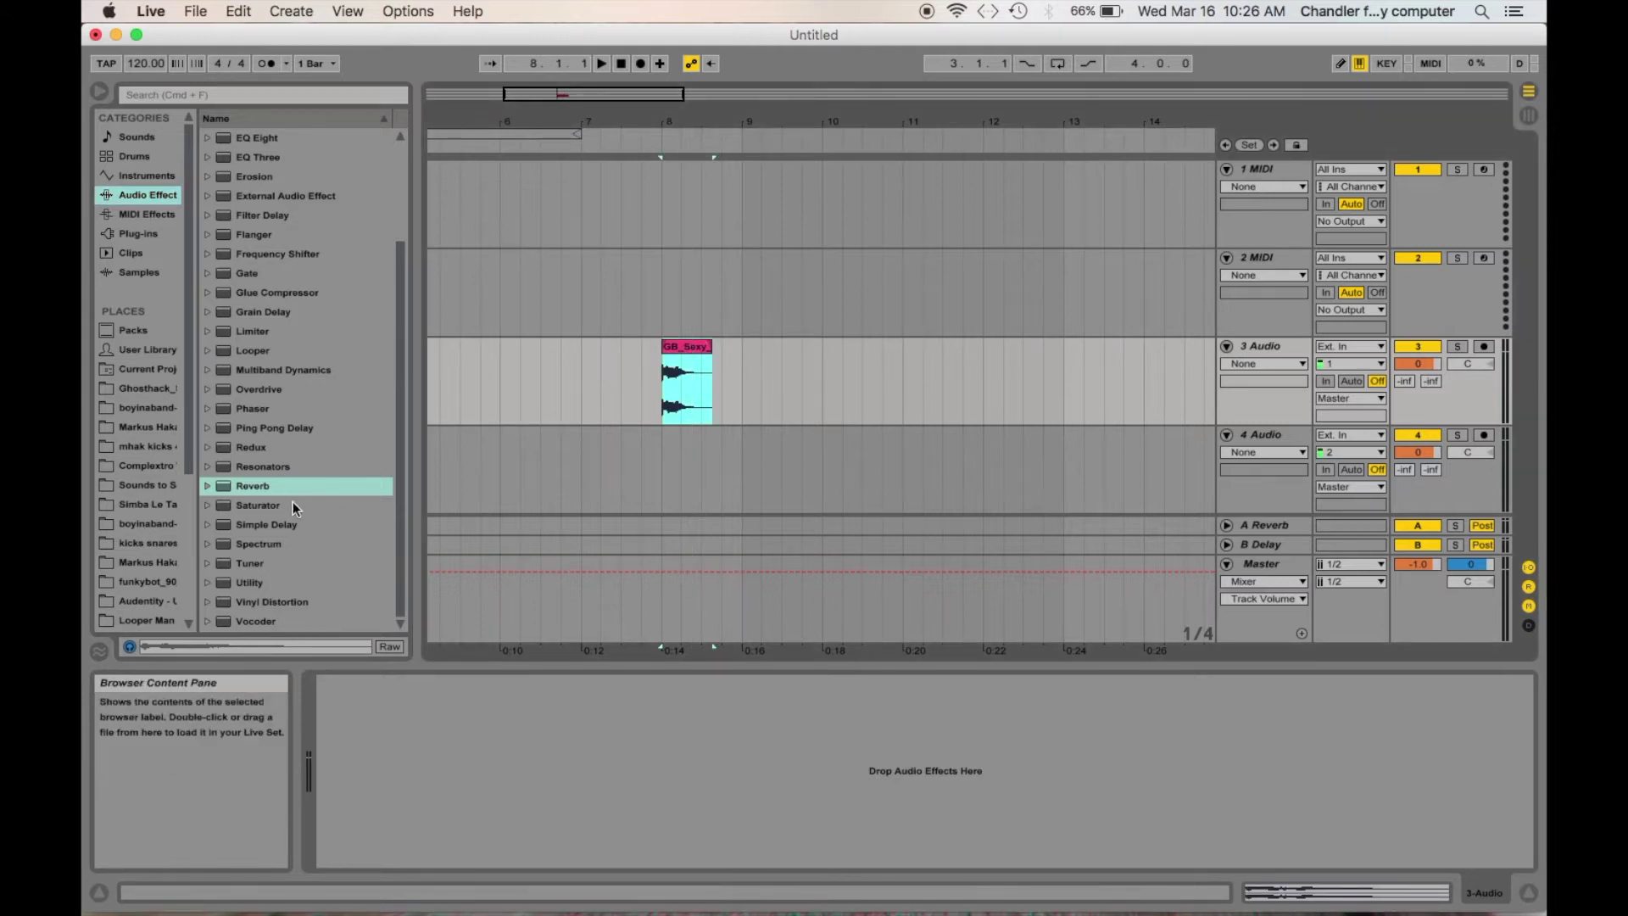
drag(258, 480, 640, 771)
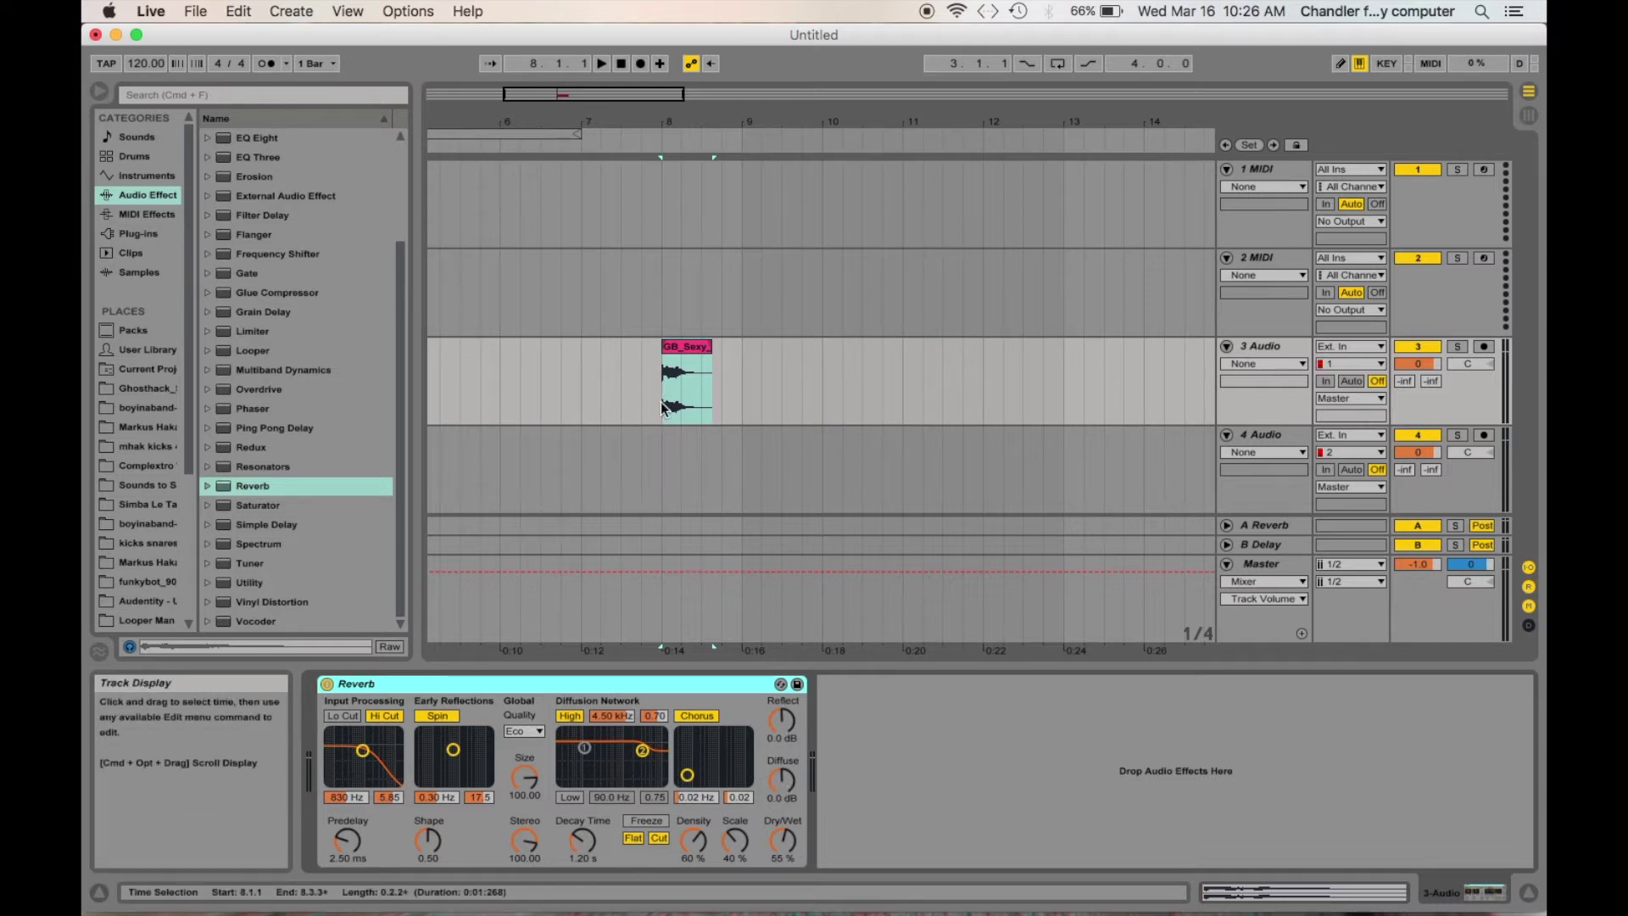
- Set the Reverb's quality to High and raise its decay time to 4.15 s while playing the vocal clip
click(523, 731)
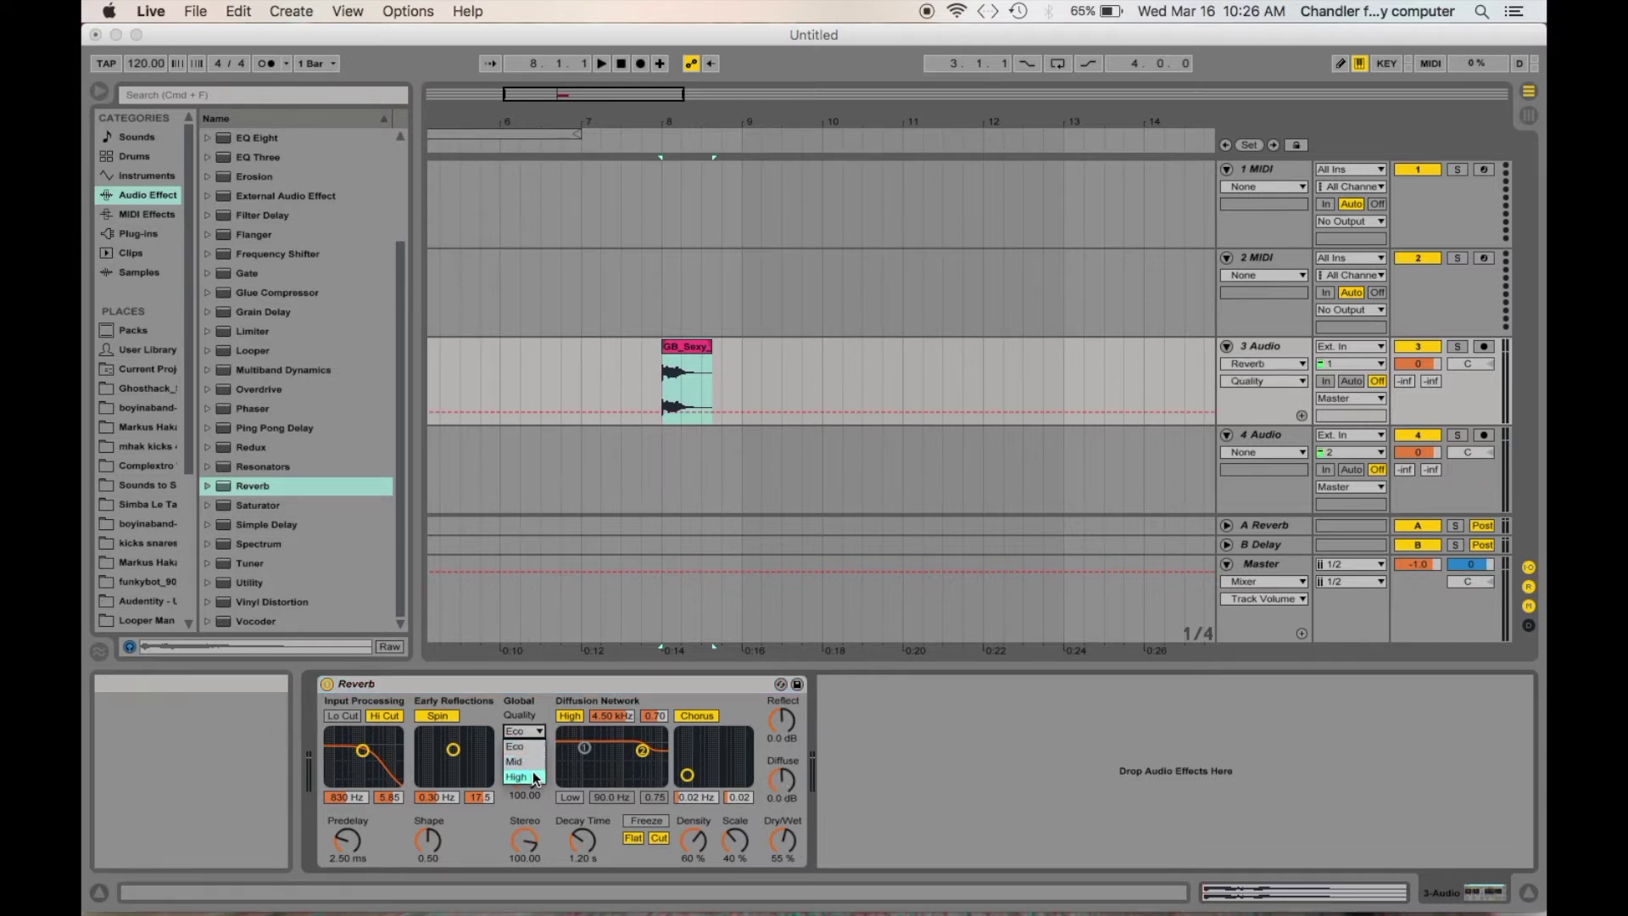
click(538, 751)
click(665, 399)
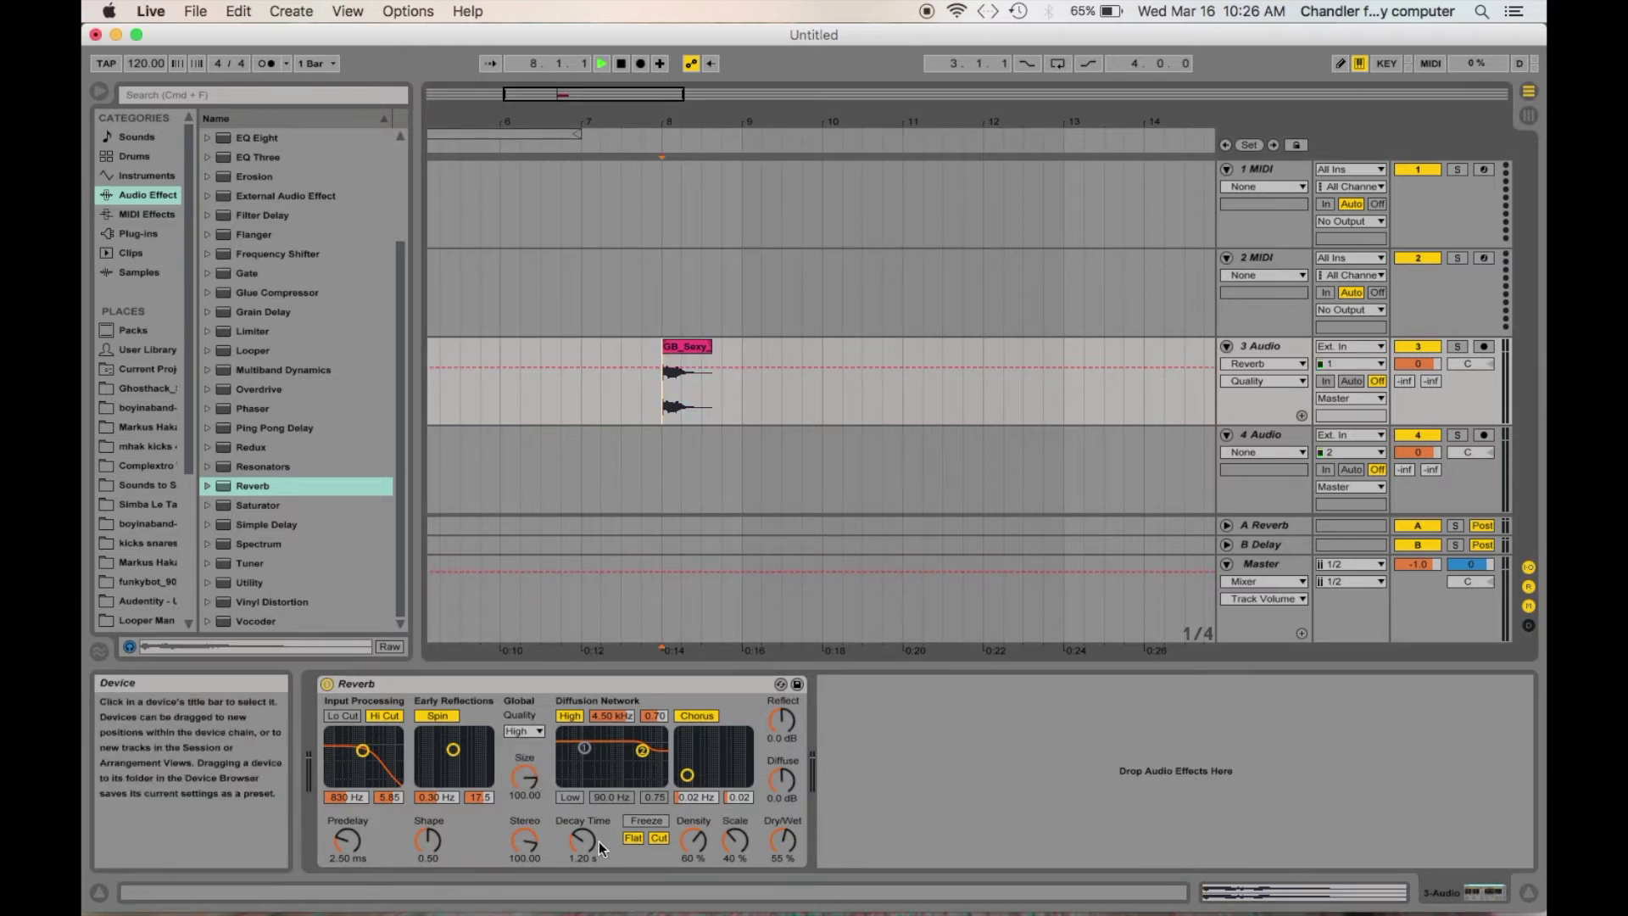
key(space)
drag(582, 841, 582, 806)
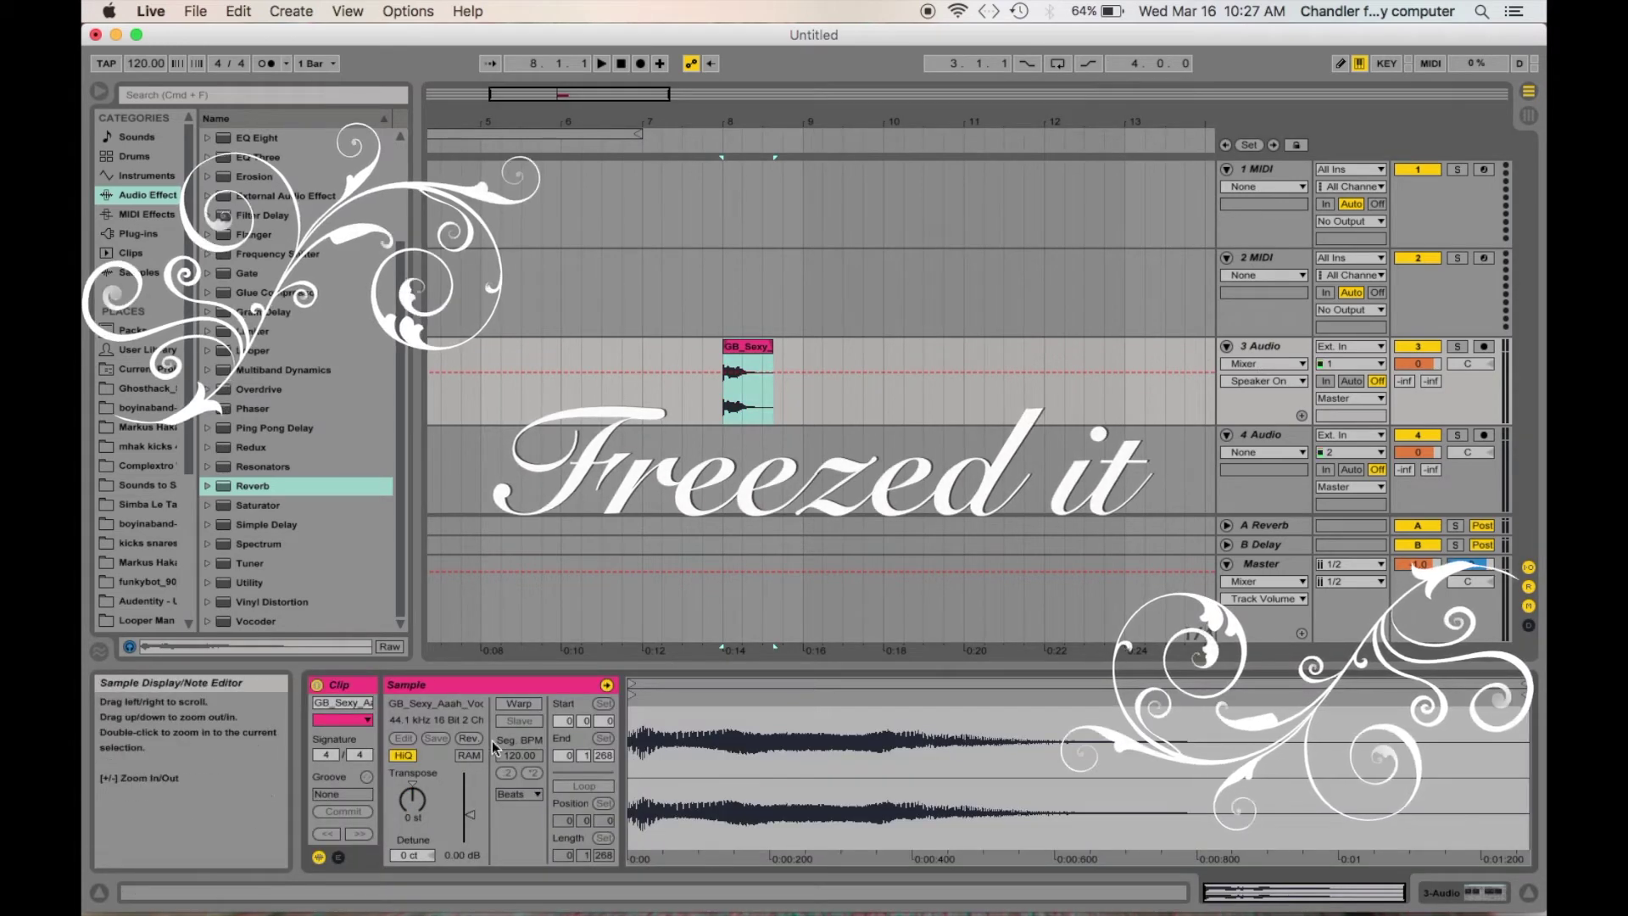
- Reverse the vocal clip's sample and play it back with the reverb
click(468, 739)
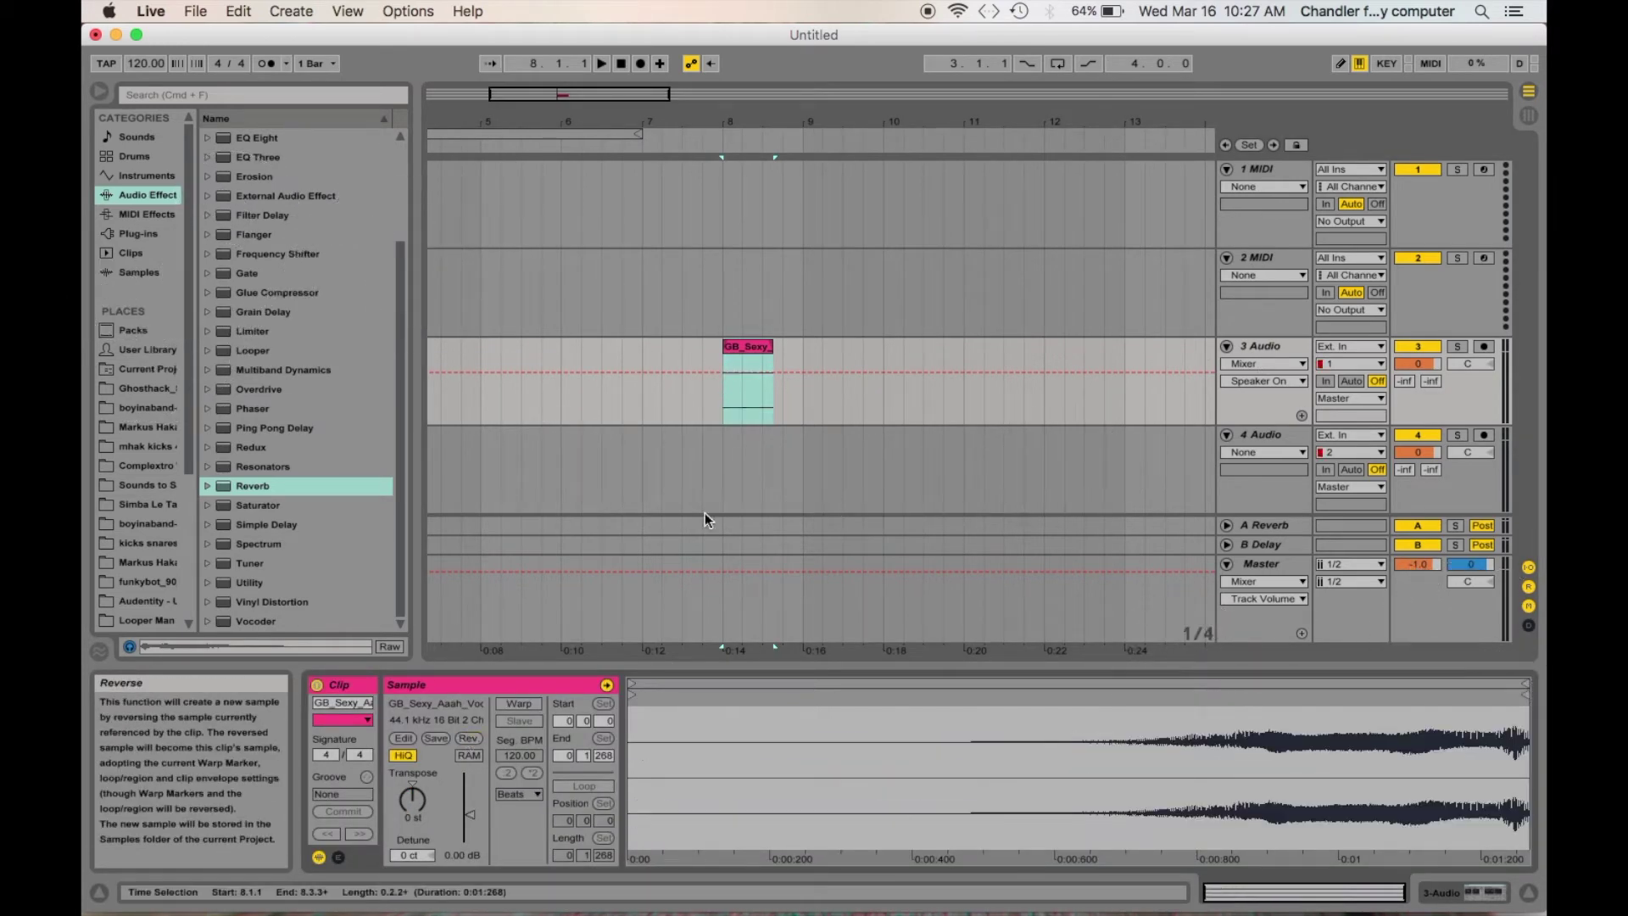
click(731, 412)
key(space)
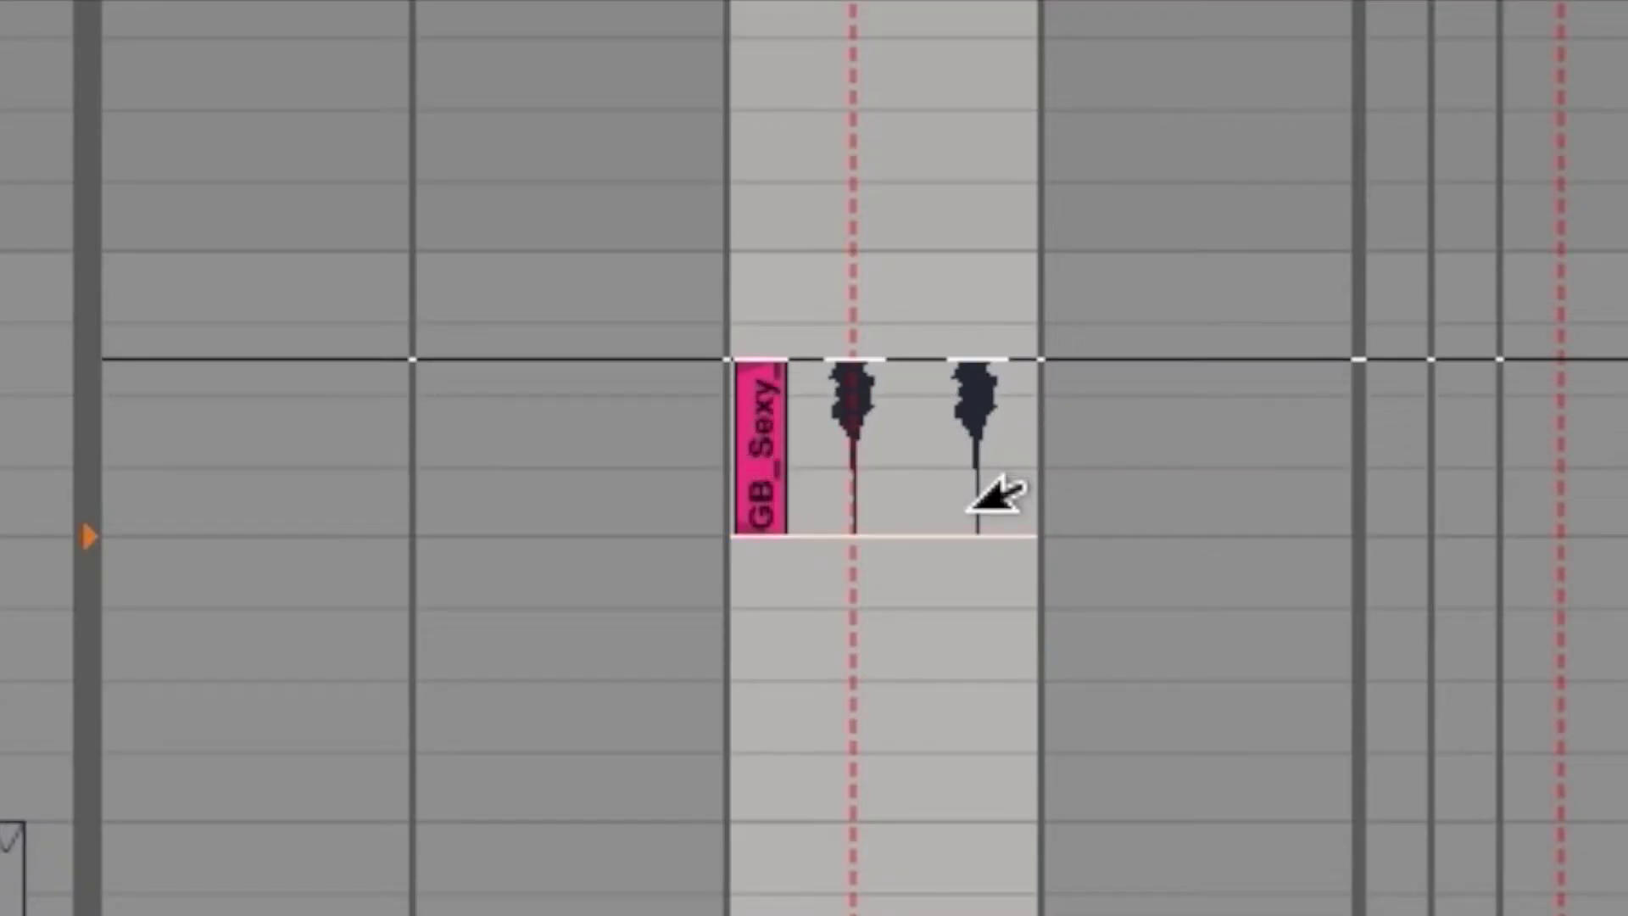
key(space)
click(1356, 914)
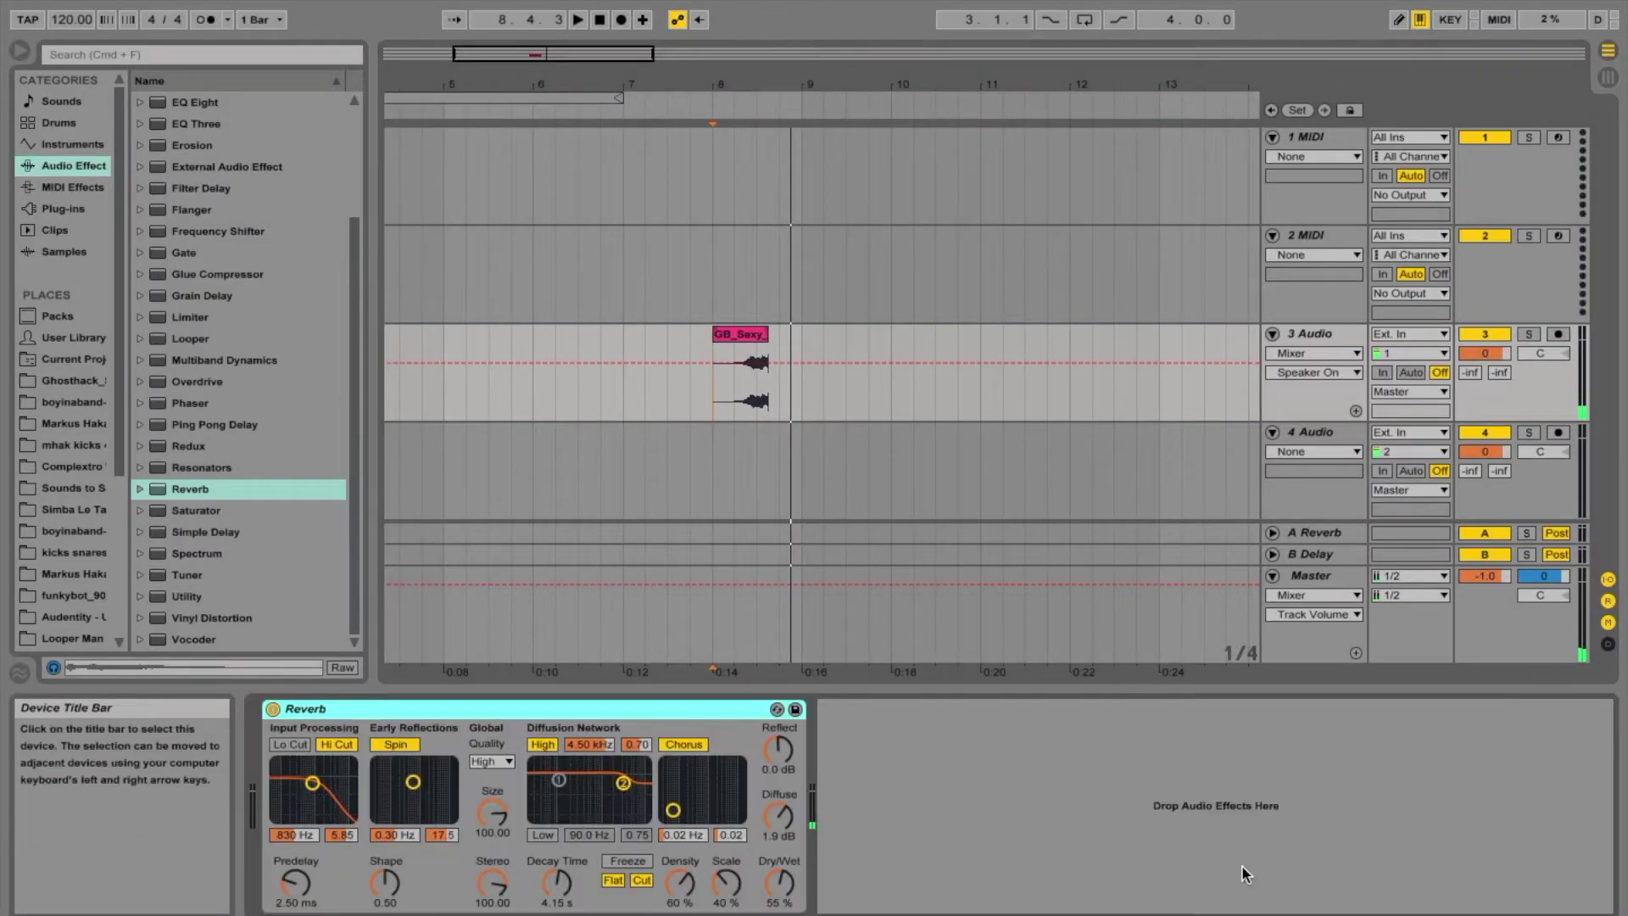
- Select track 3 Audio from bar 8 to bar 11, covering the reversed vocal and its tail, and freeze the track
click(709, 397)
scroll(709, 397, right, 3)
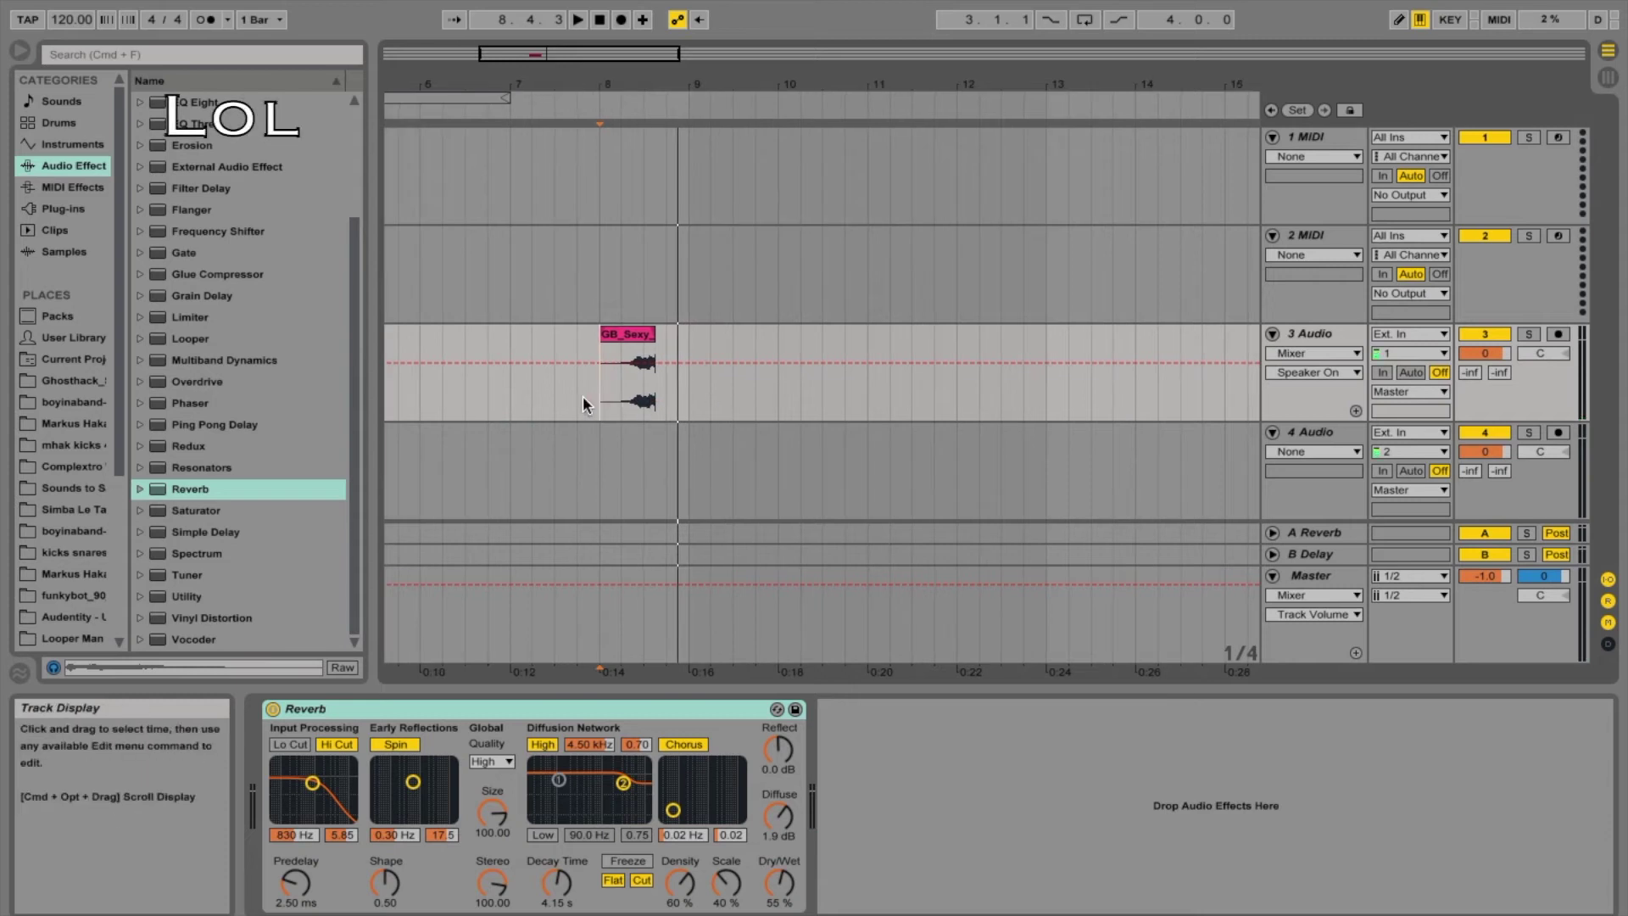
drag(595, 396, 873, 404)
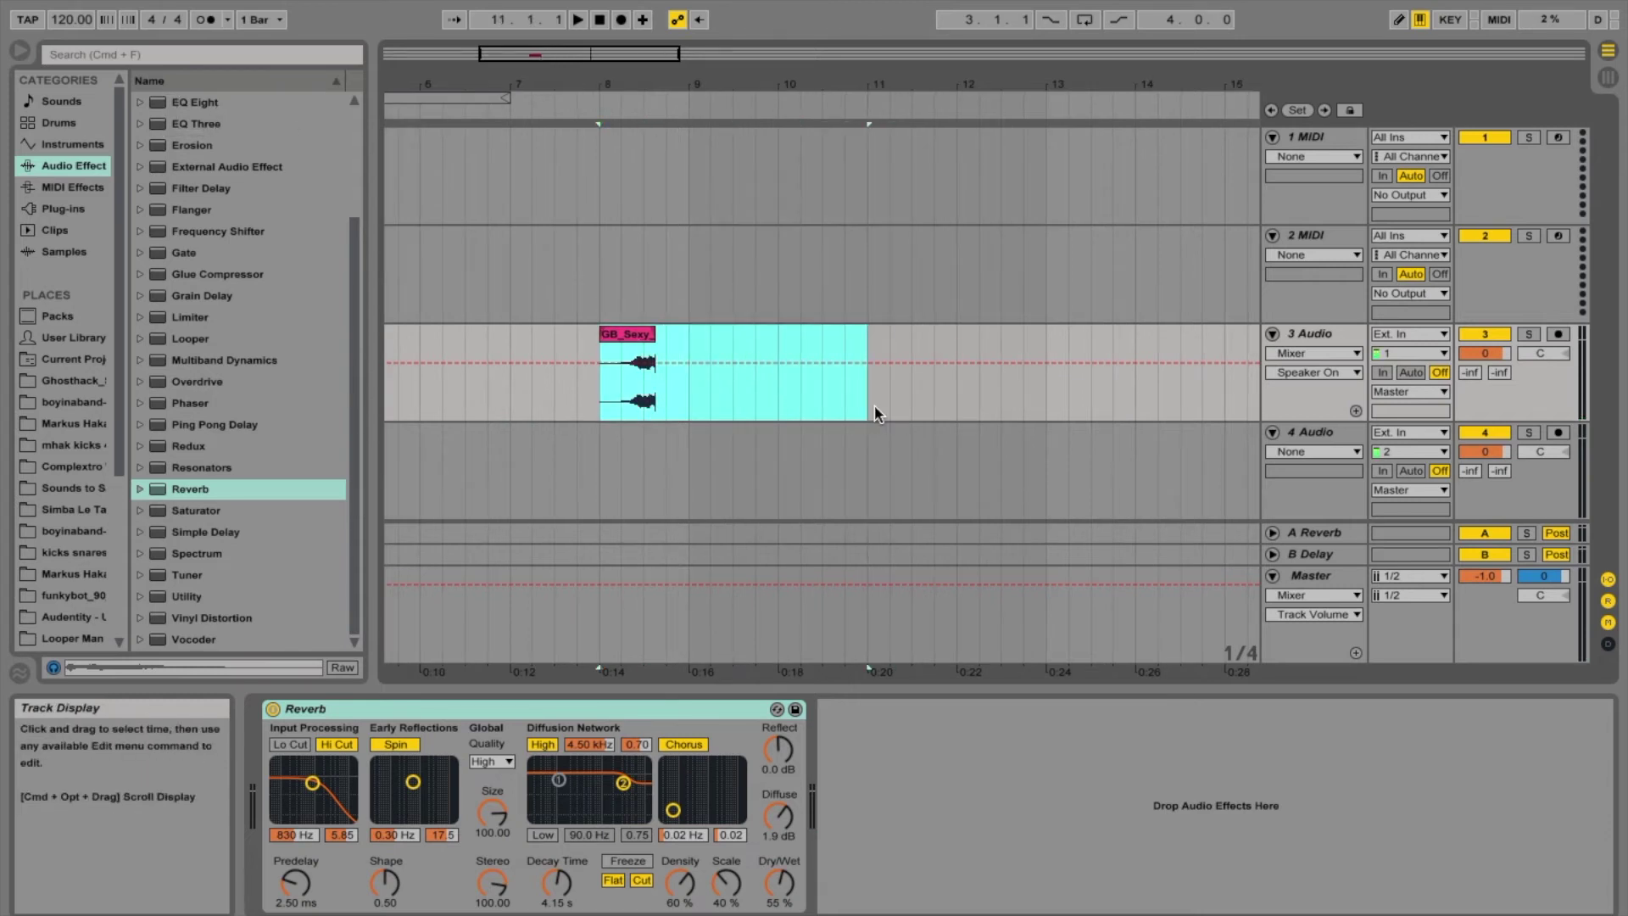
right_click(710, 404)
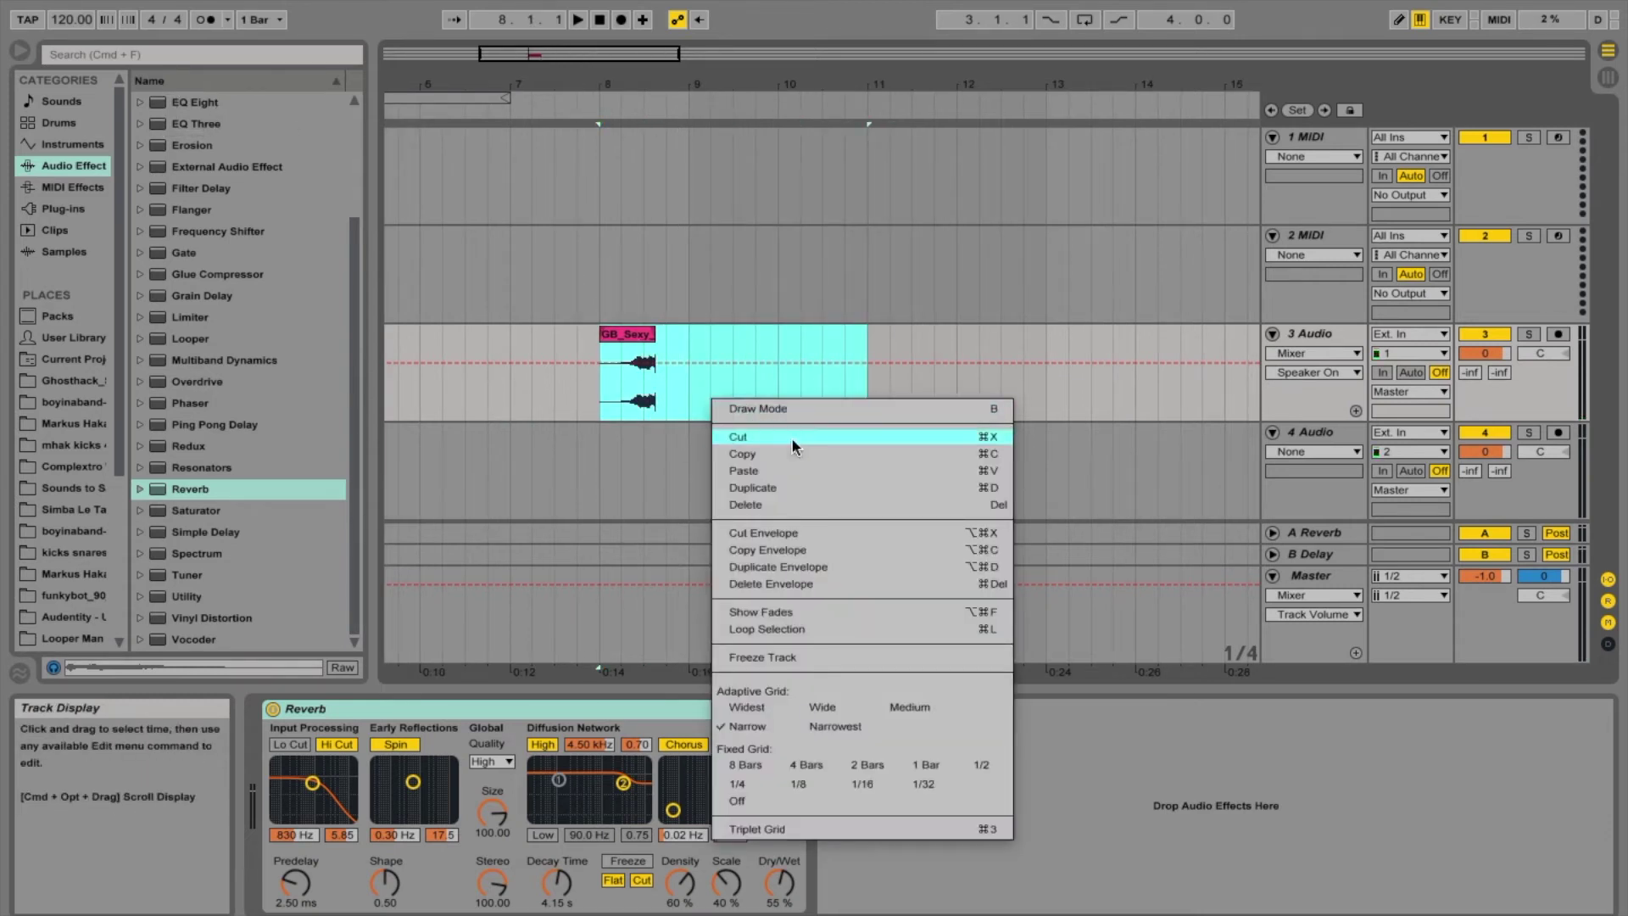
click(827, 660)
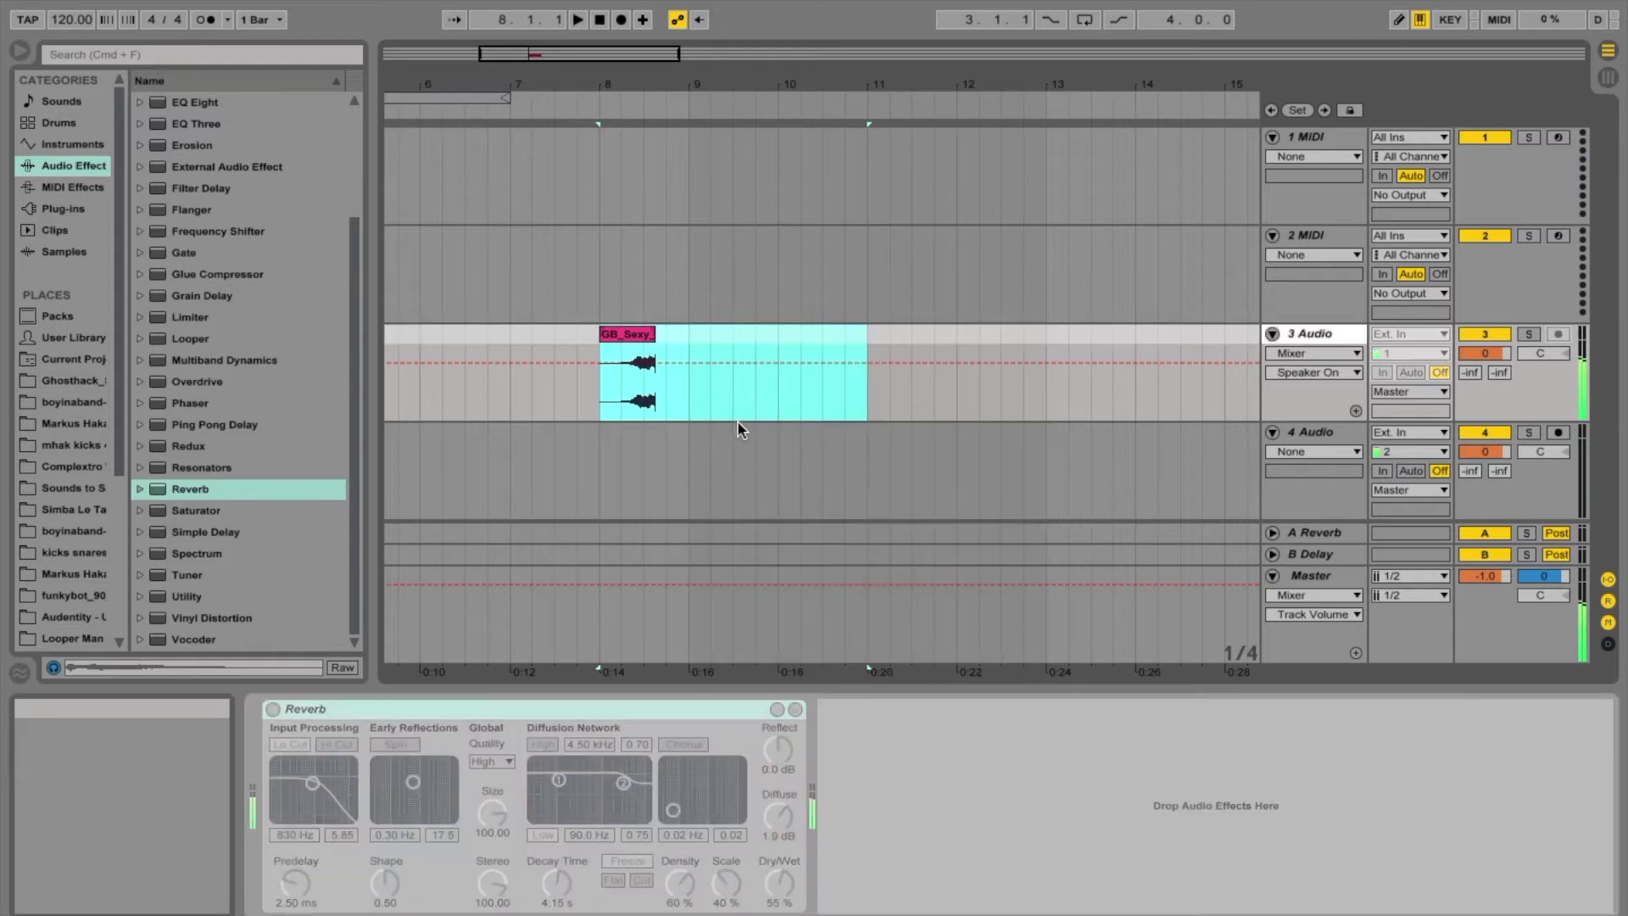
- Select the frozen vocal together with its whole reverb tail and flatten the track
drag(604, 399, 913, 416)
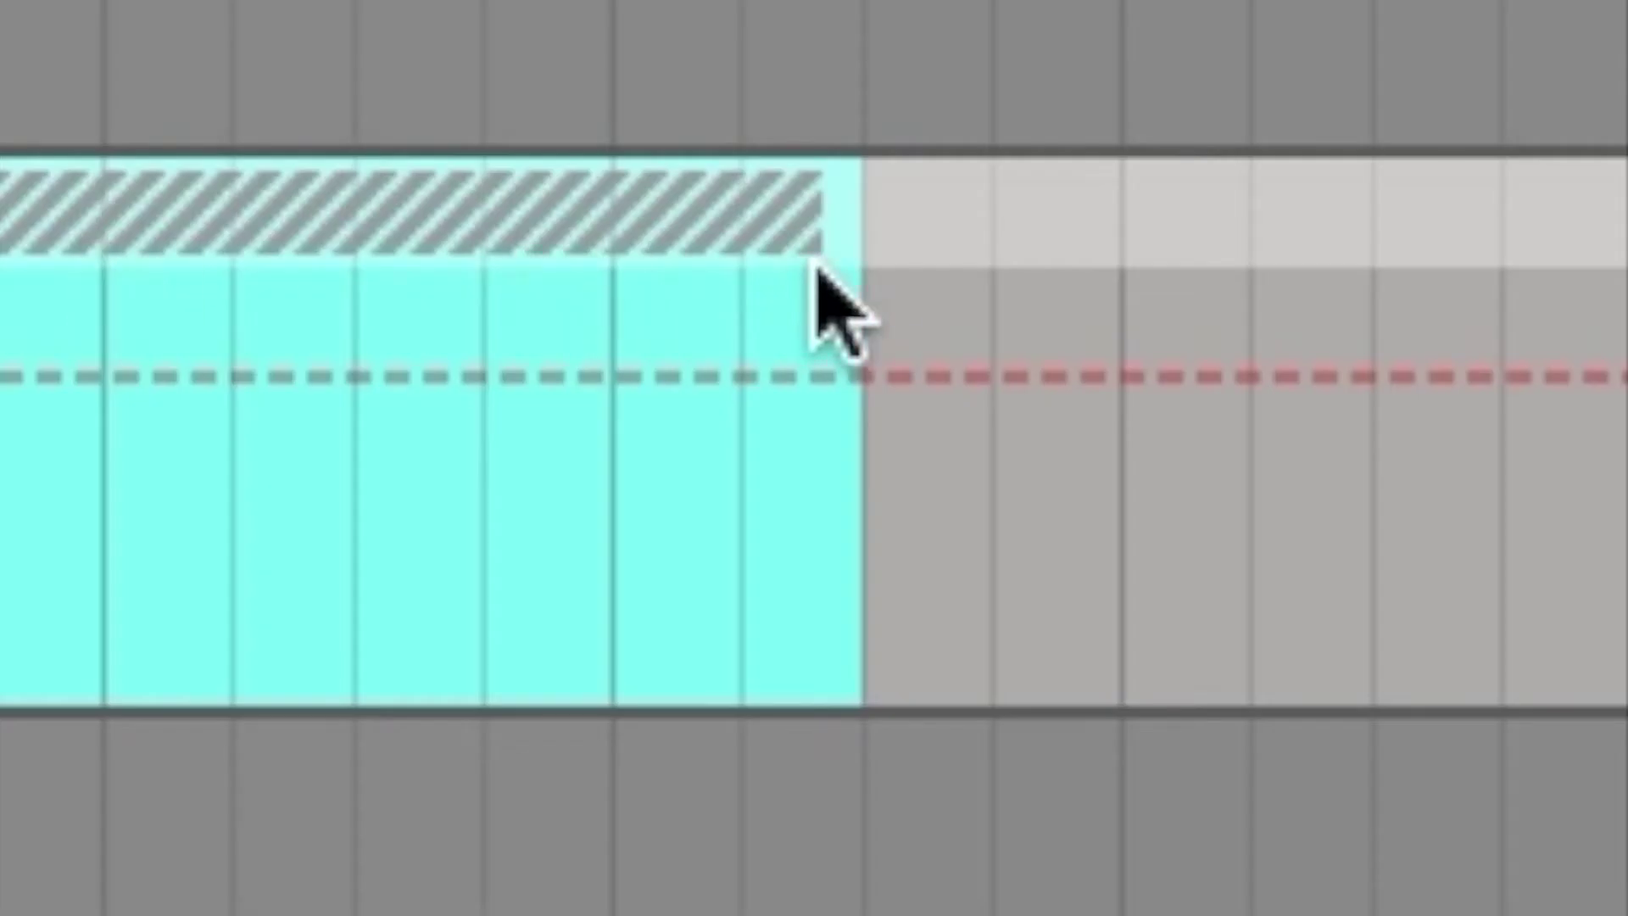
right_click(165, 479)
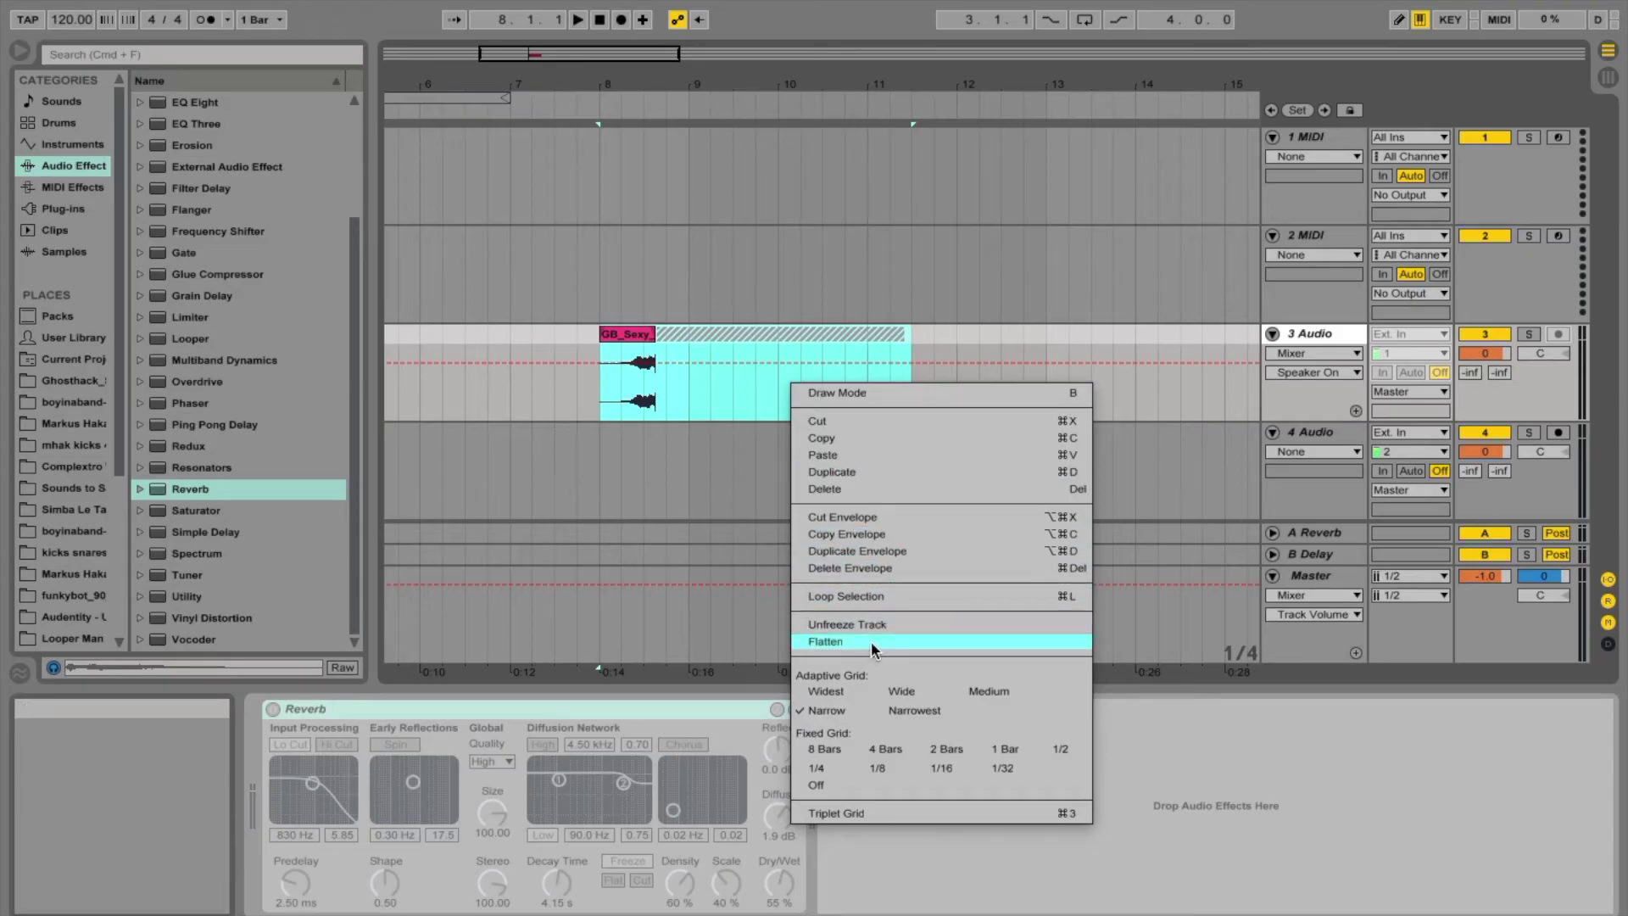
click(872, 641)
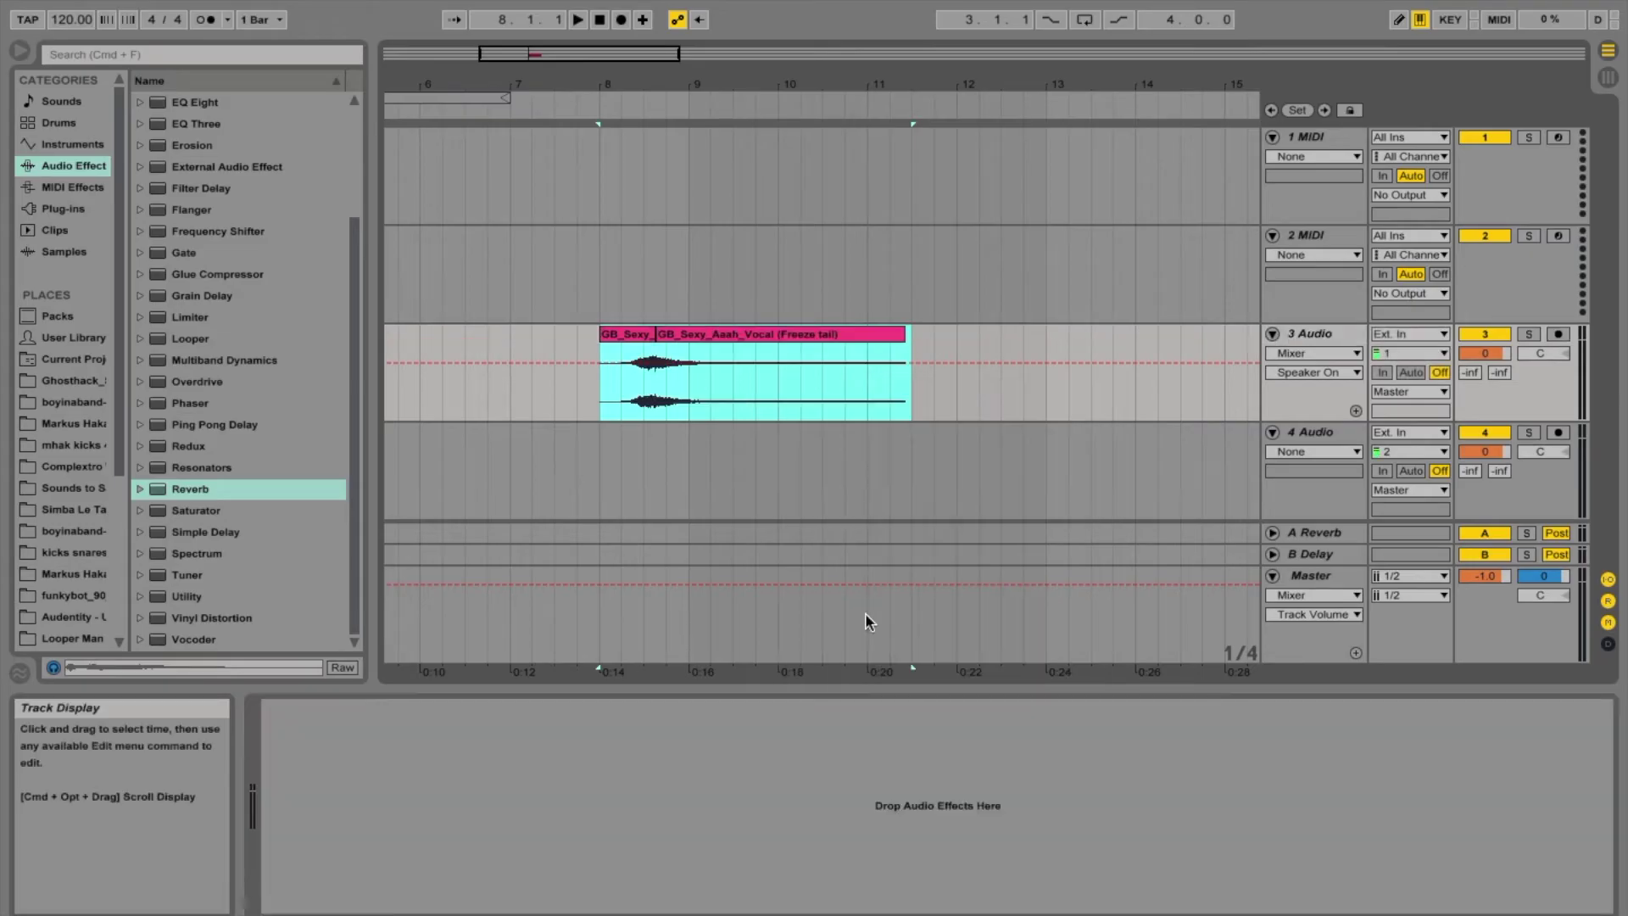
- Play the flattened audio from the vocal's start at bar 8, and again from the start of the freeze tail
click(592, 389)
key(space)
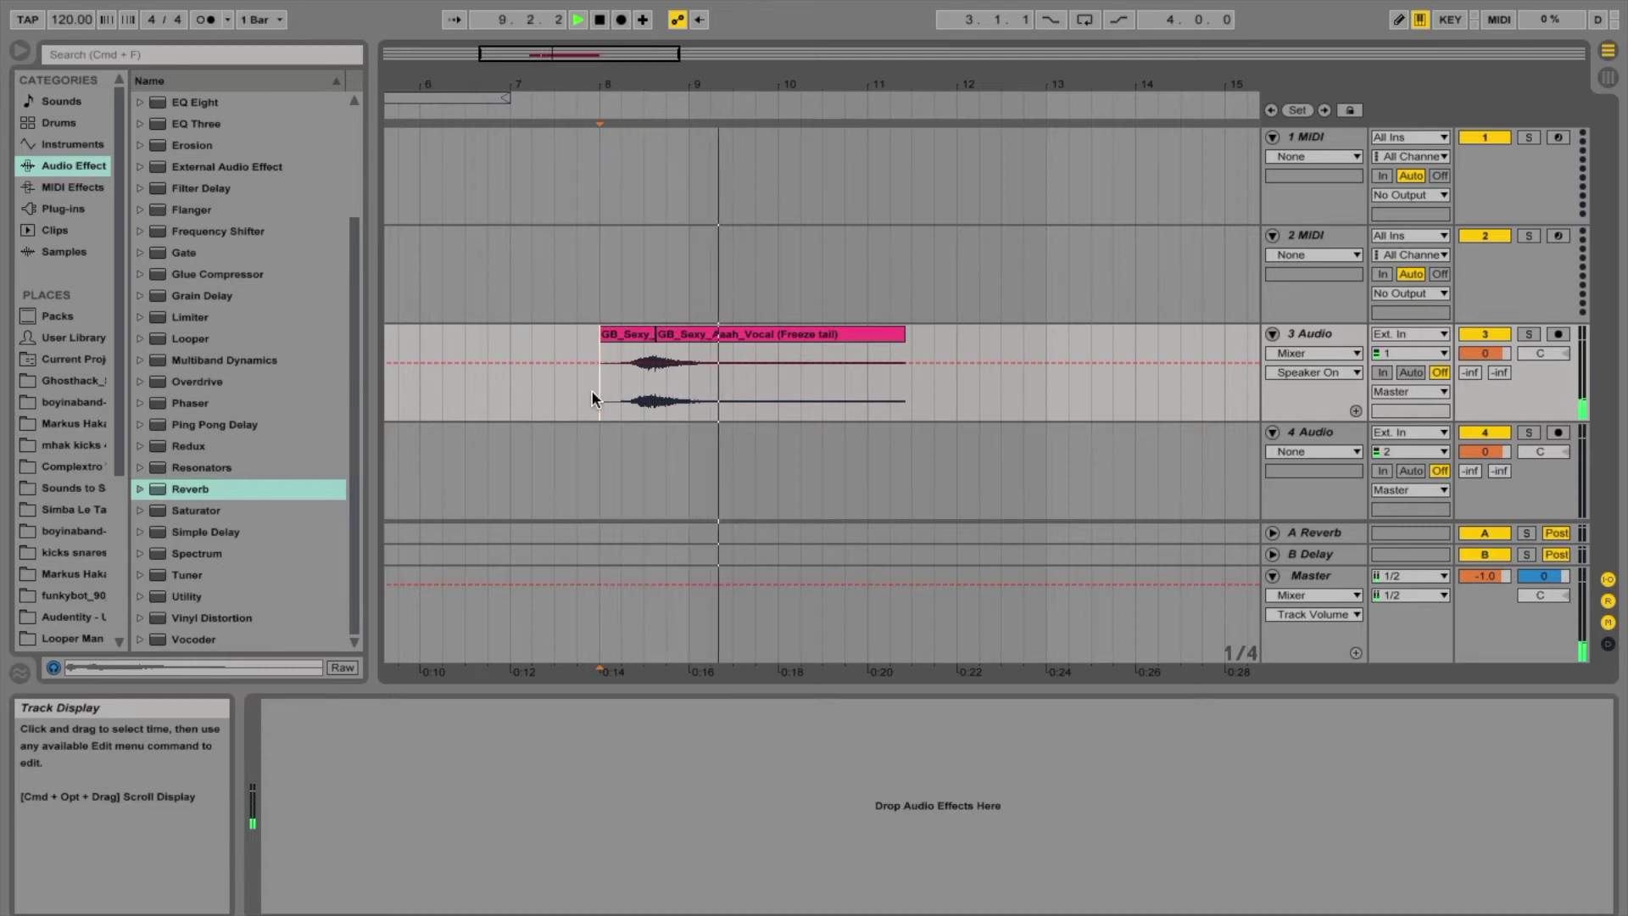
key(space)
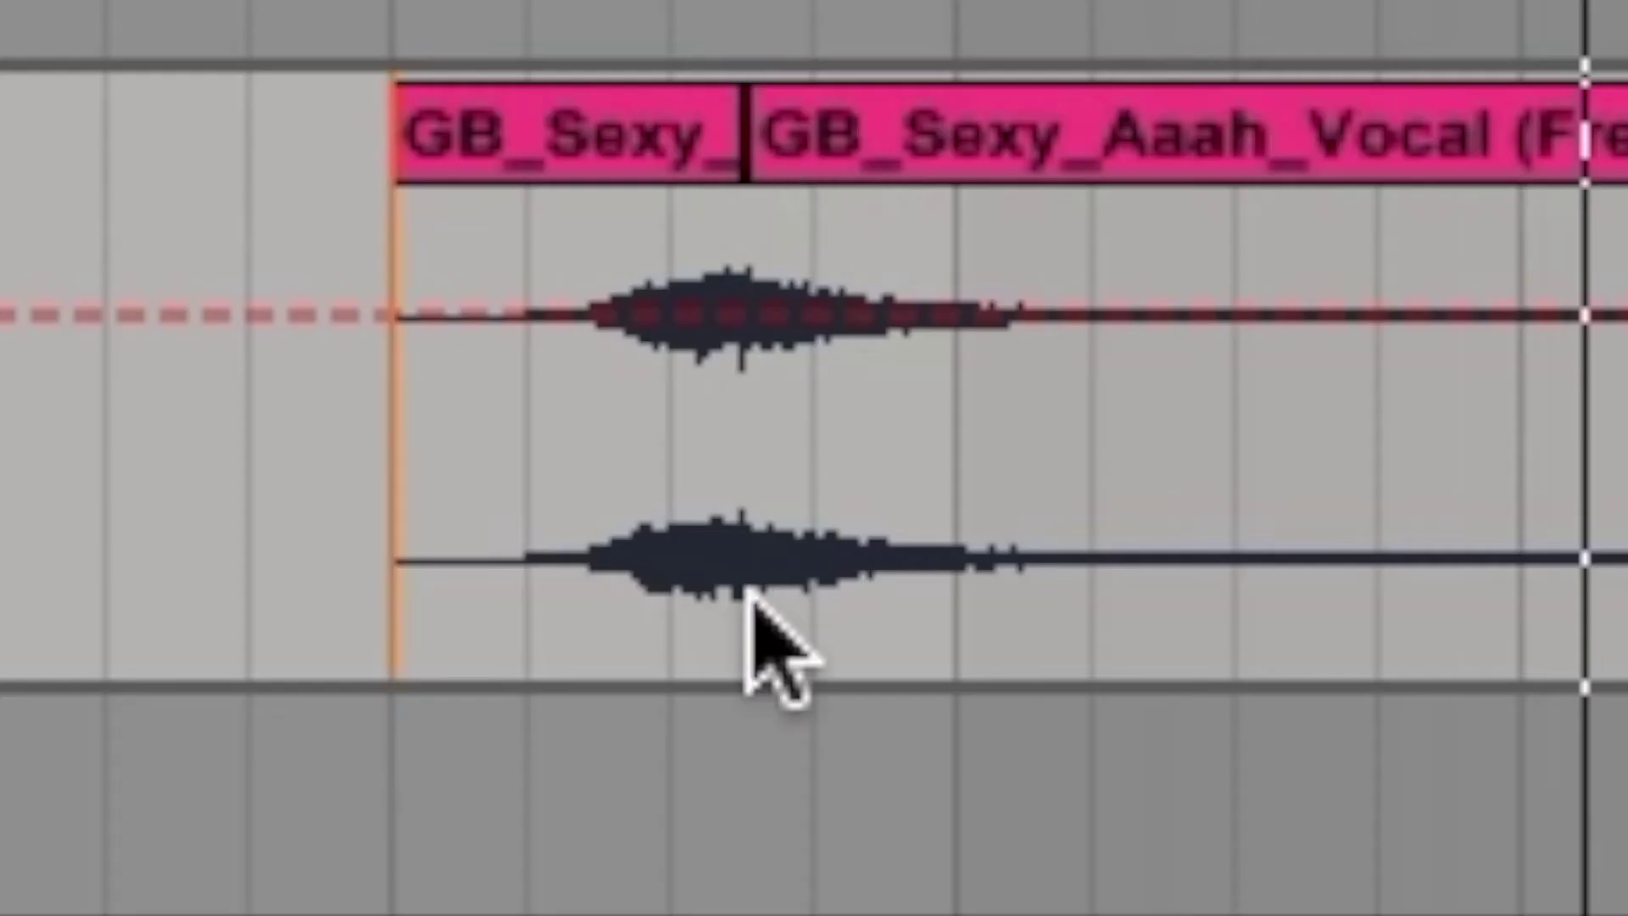
click(655, 407)
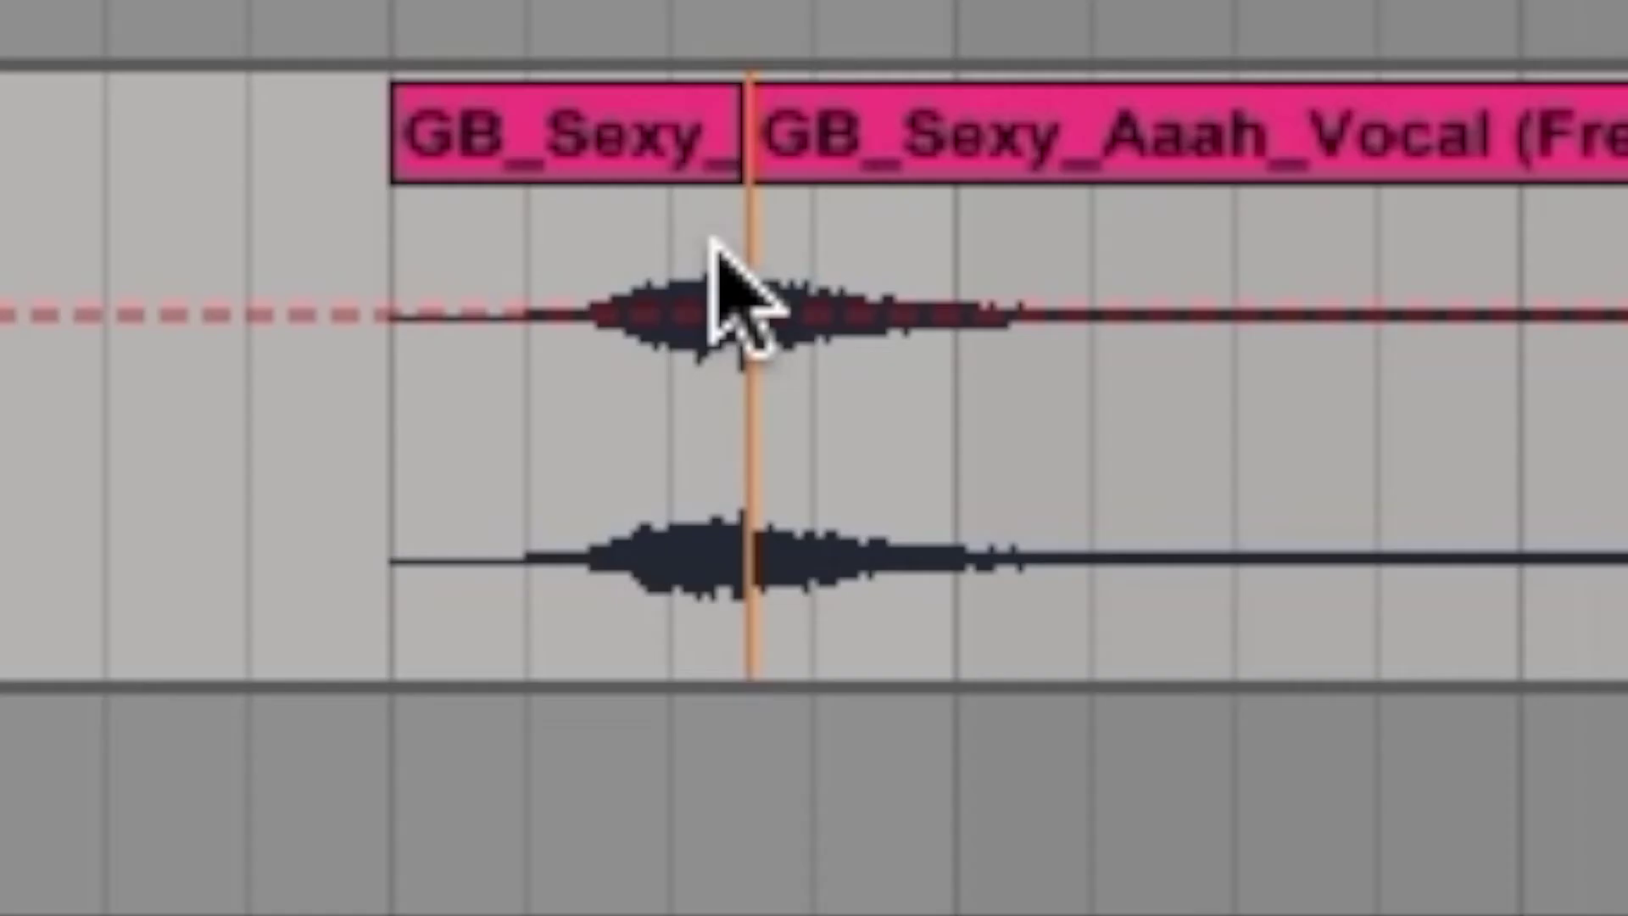
key(space)
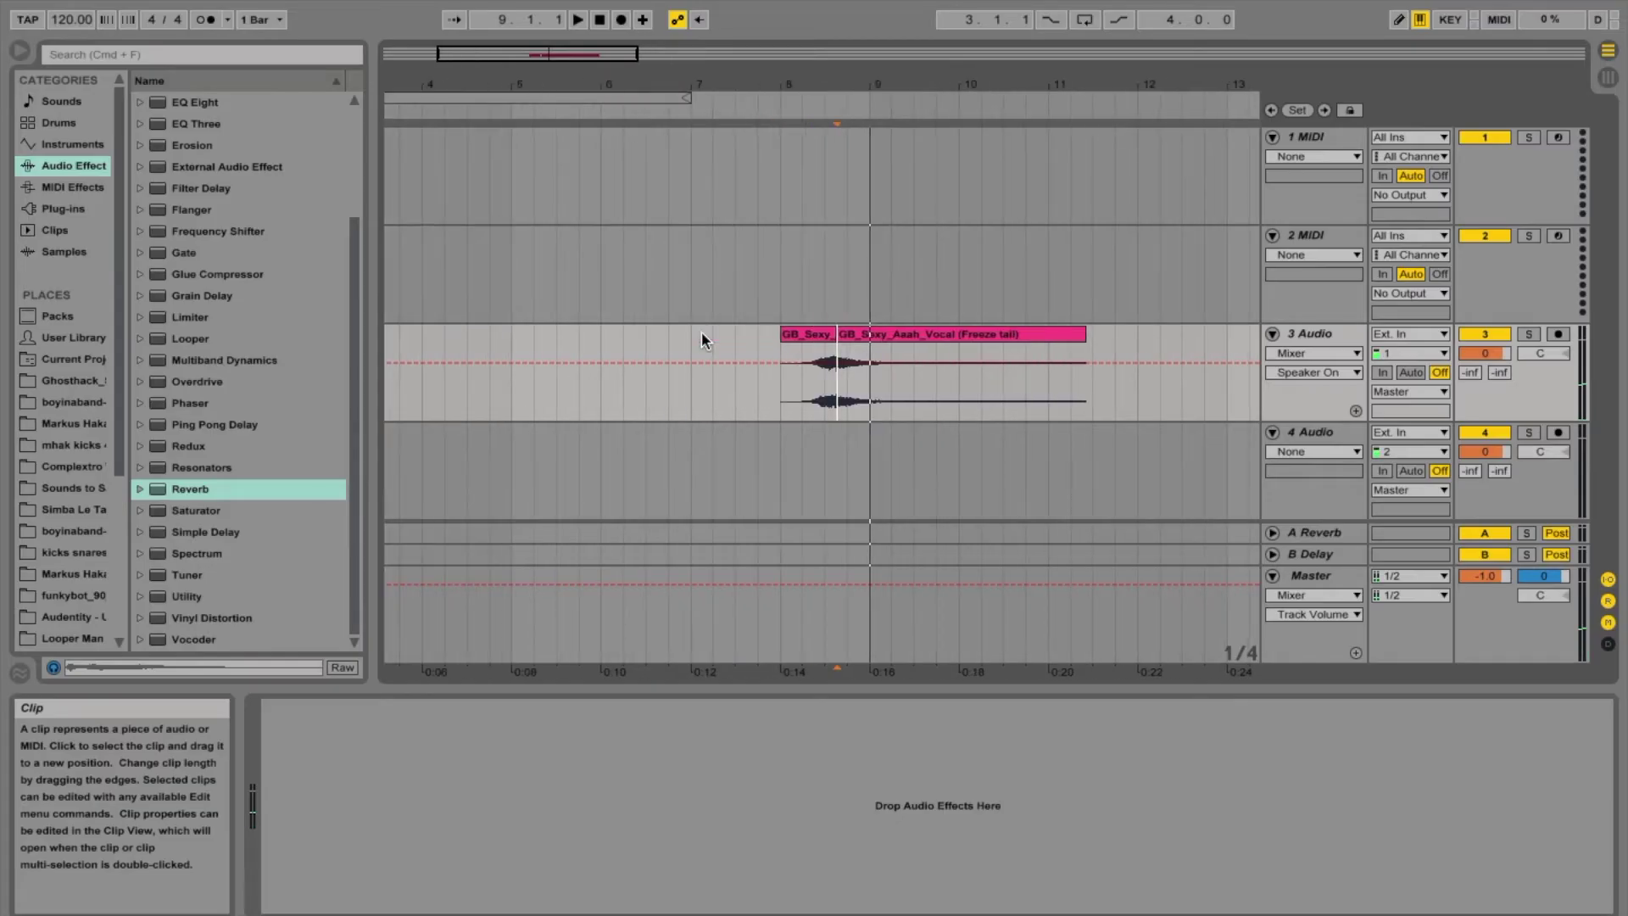
- Move the freeze tail clip ahead of the vocal to 4.4.3, reverse the short vocal clip at bar 8, and play it
drag(916, 334, 577, 347)
click(801, 335)
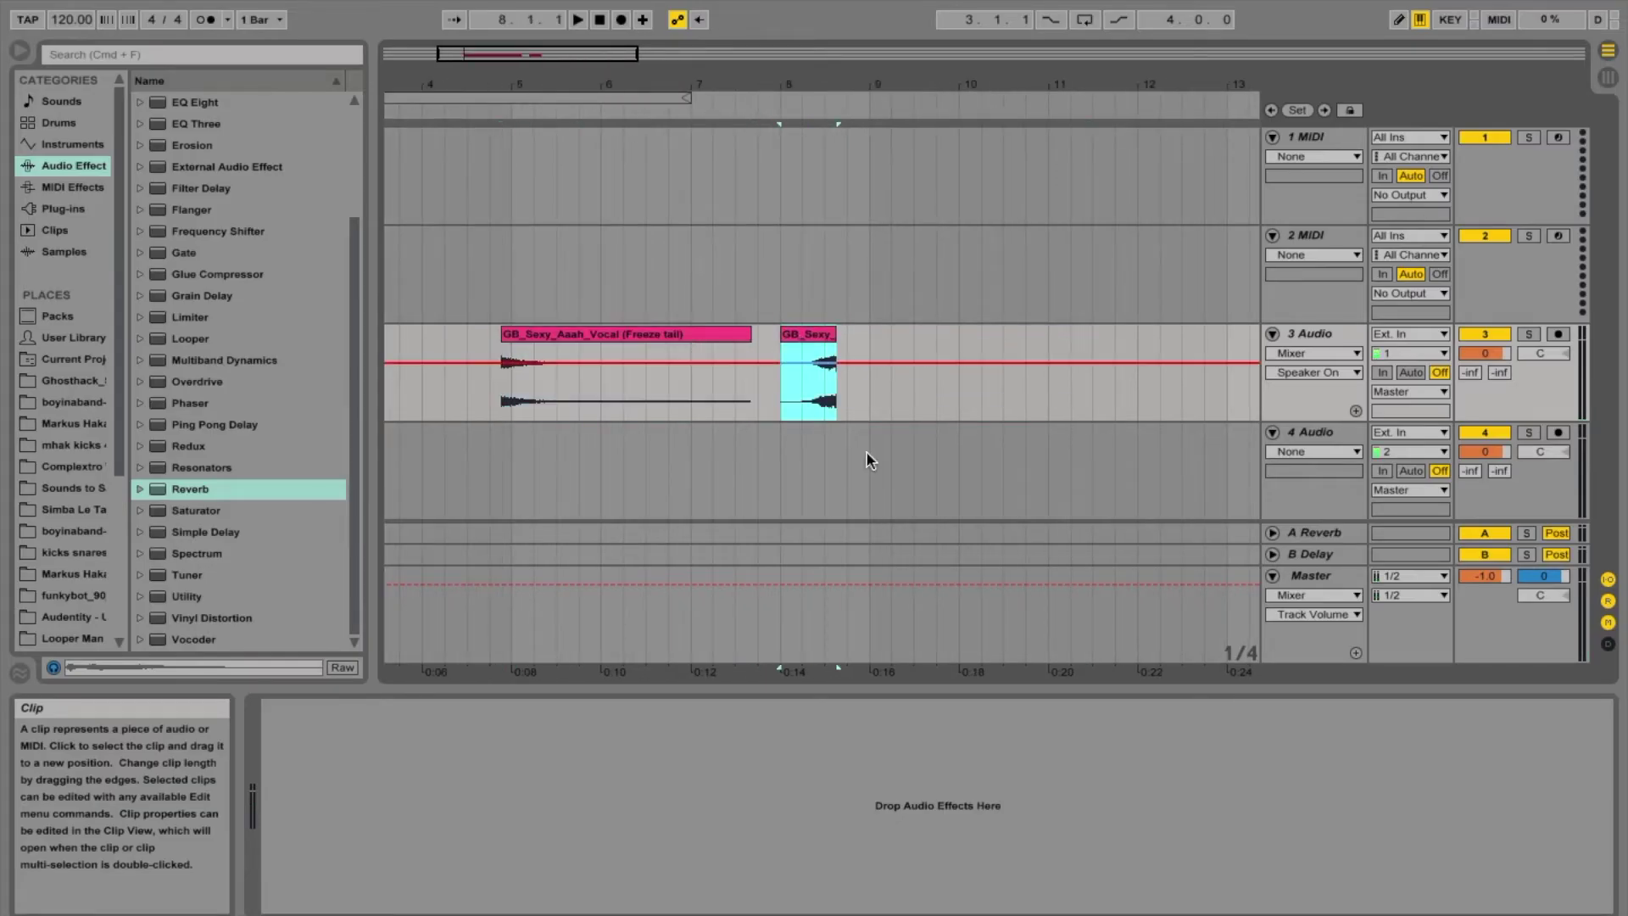
double_click(812, 334)
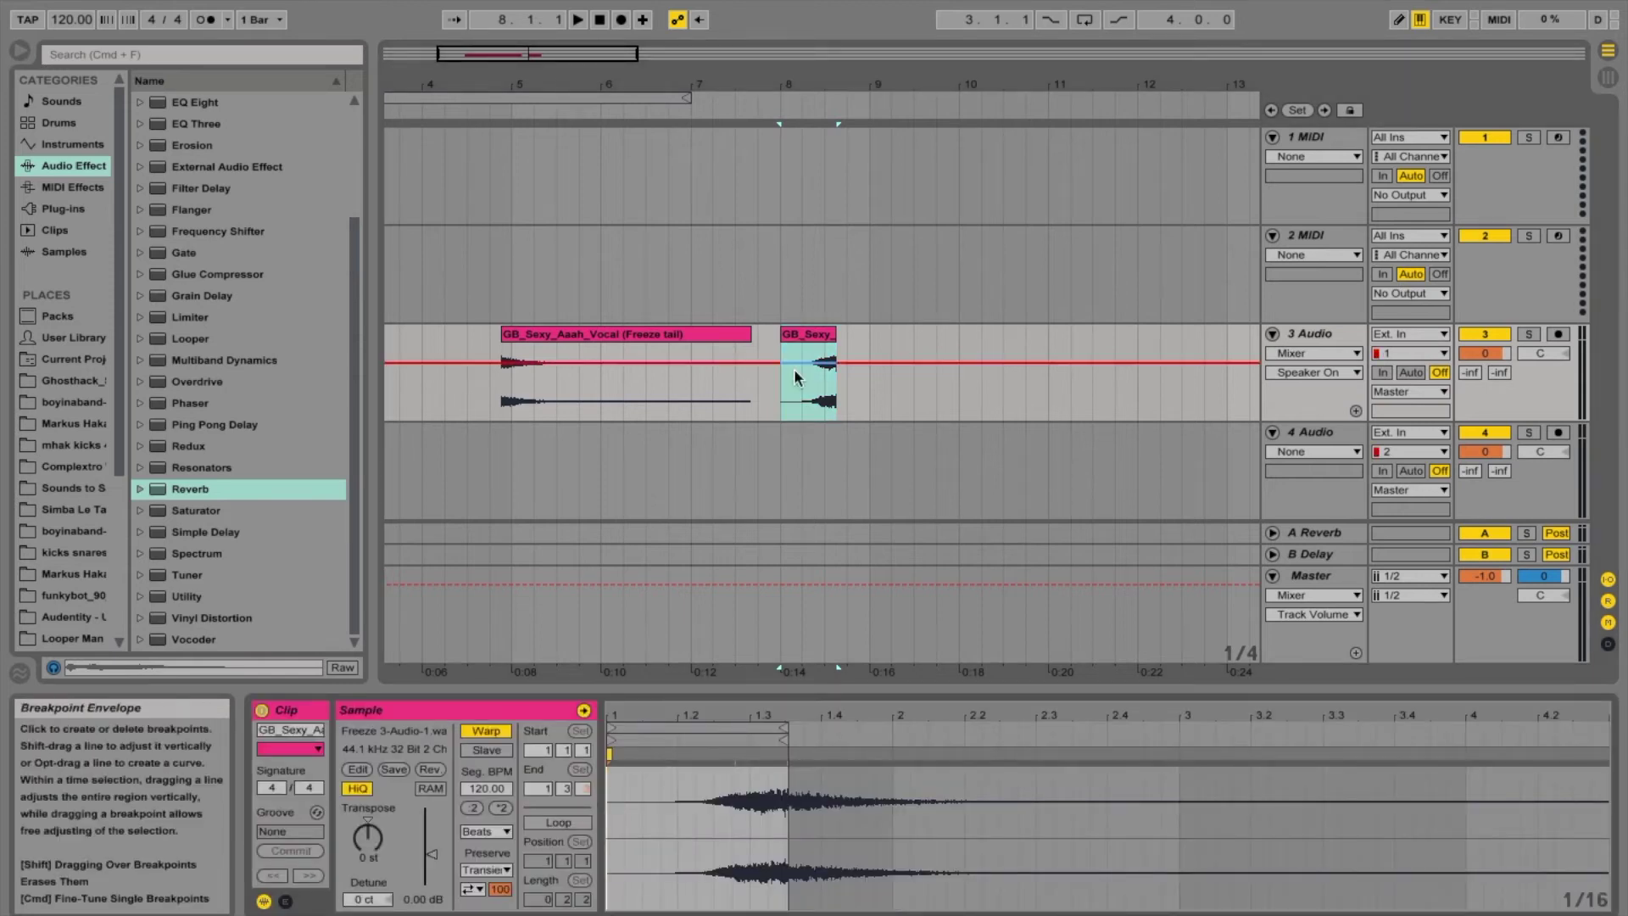
click(428, 771)
click(430, 770)
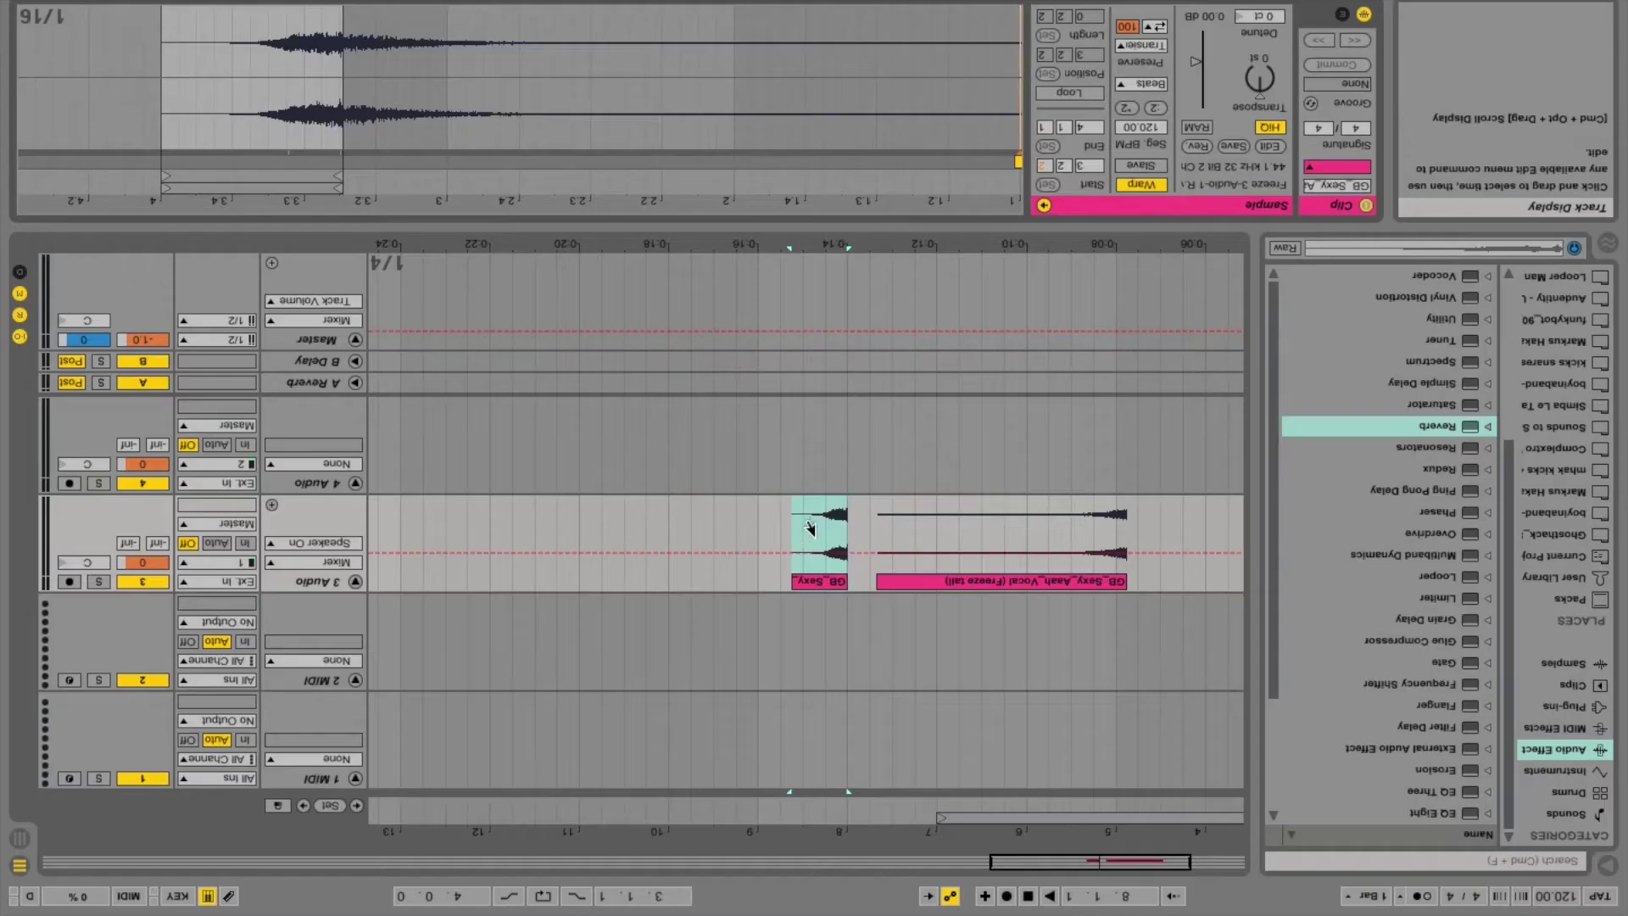
click(848, 520)
key(space)
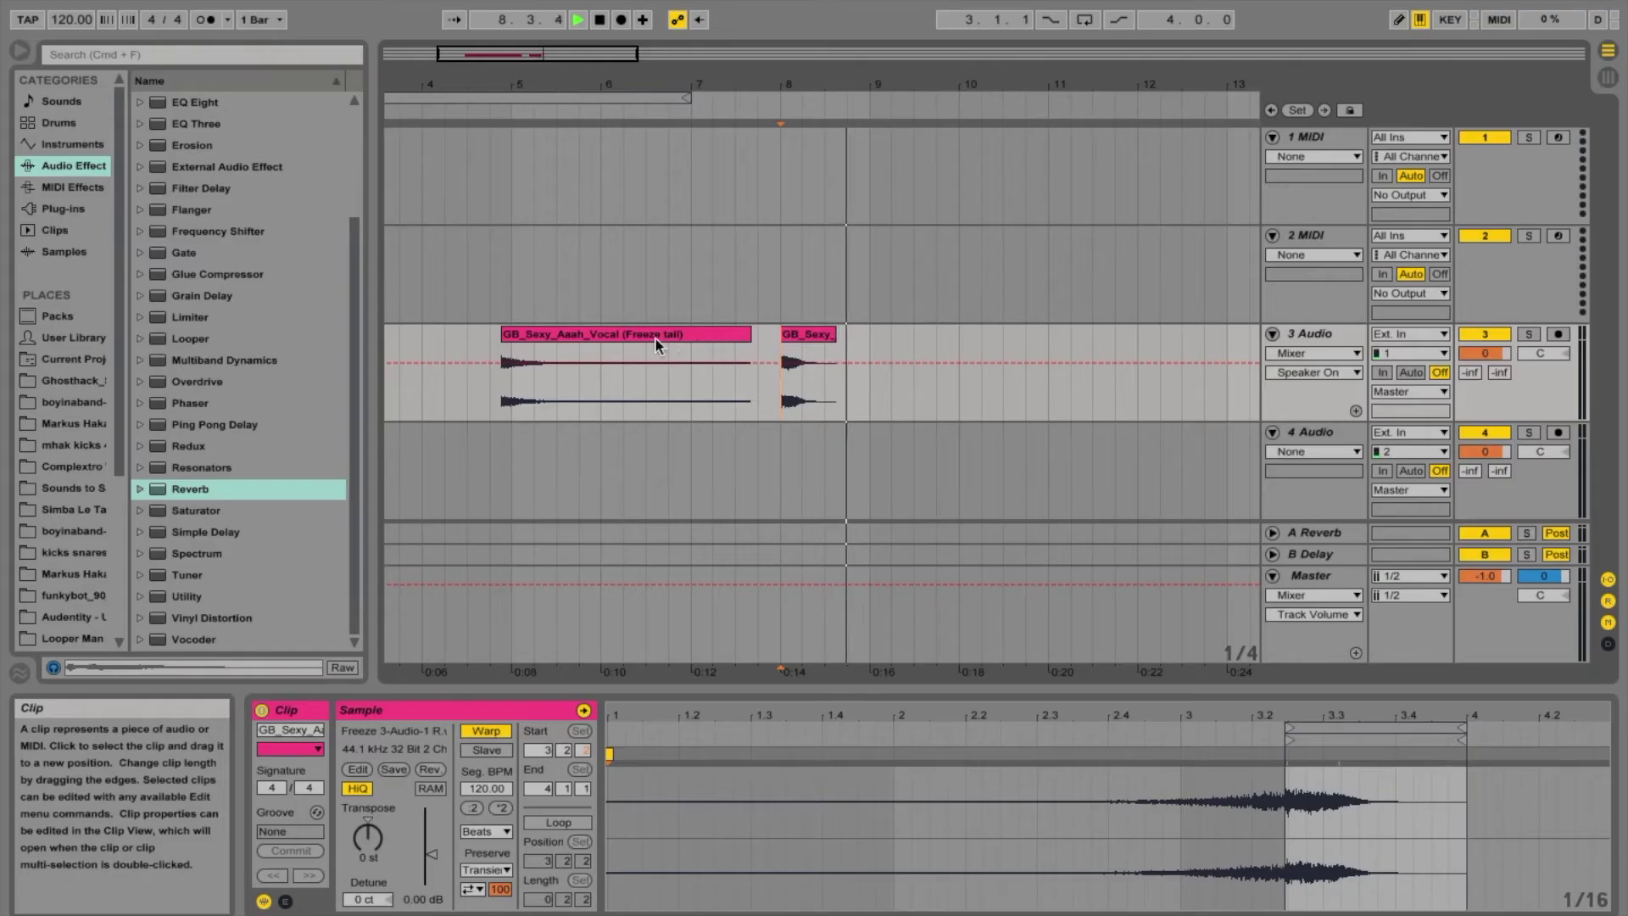
- Reverse the freeze tail clip and move it to start at 5.1.3, ending just before the vocal clip
click(655, 337)
key(space)
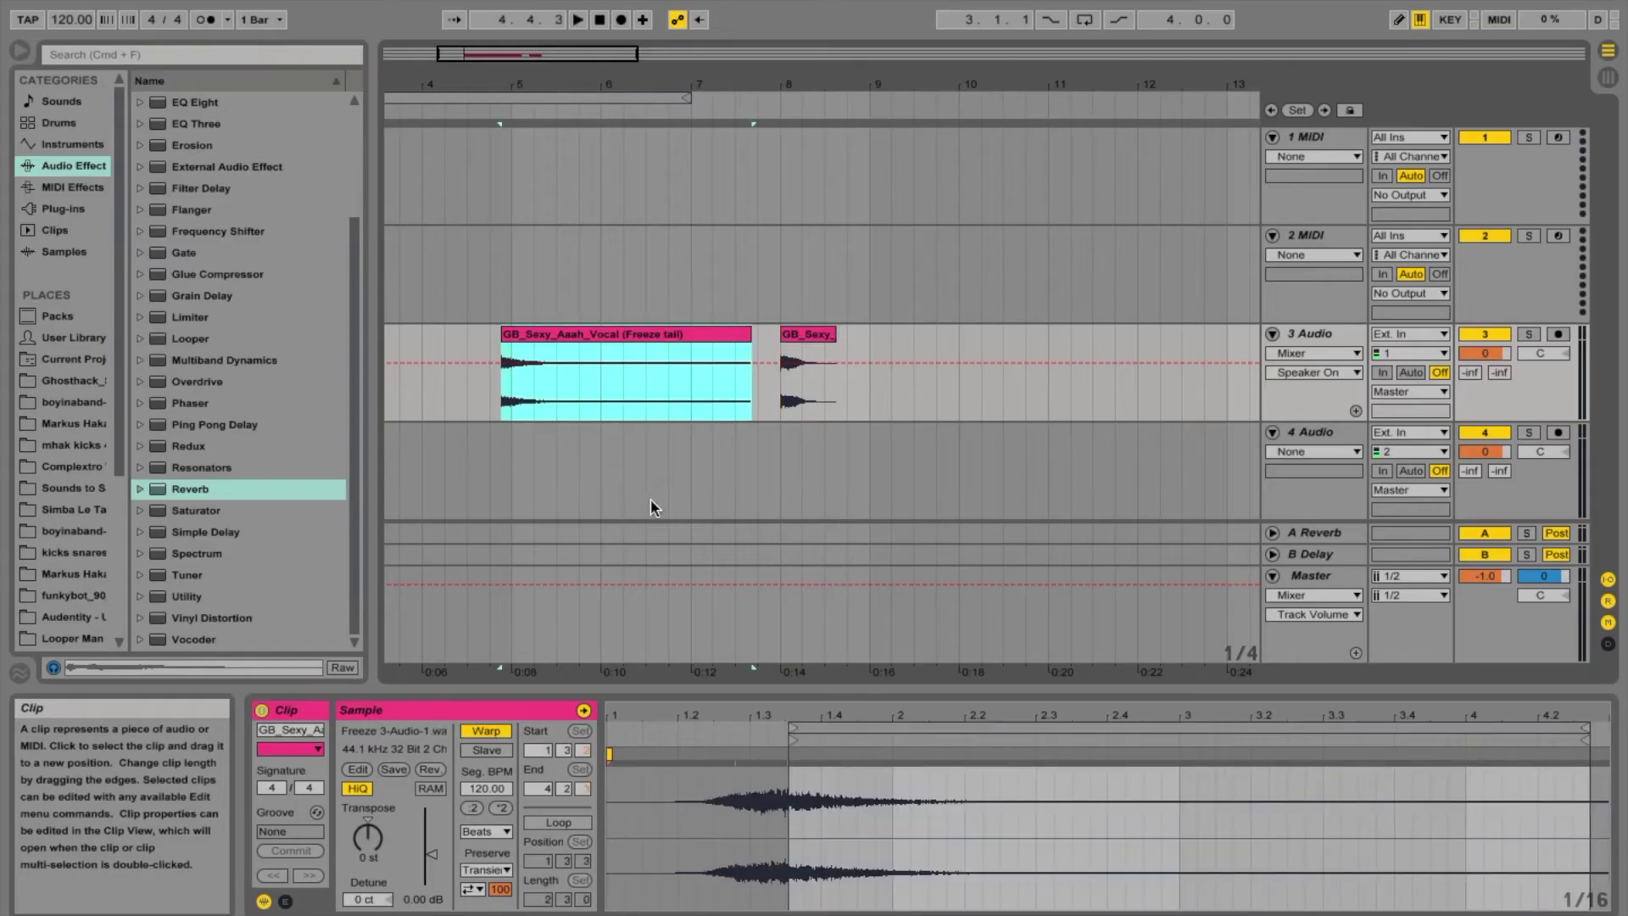
click(425, 770)
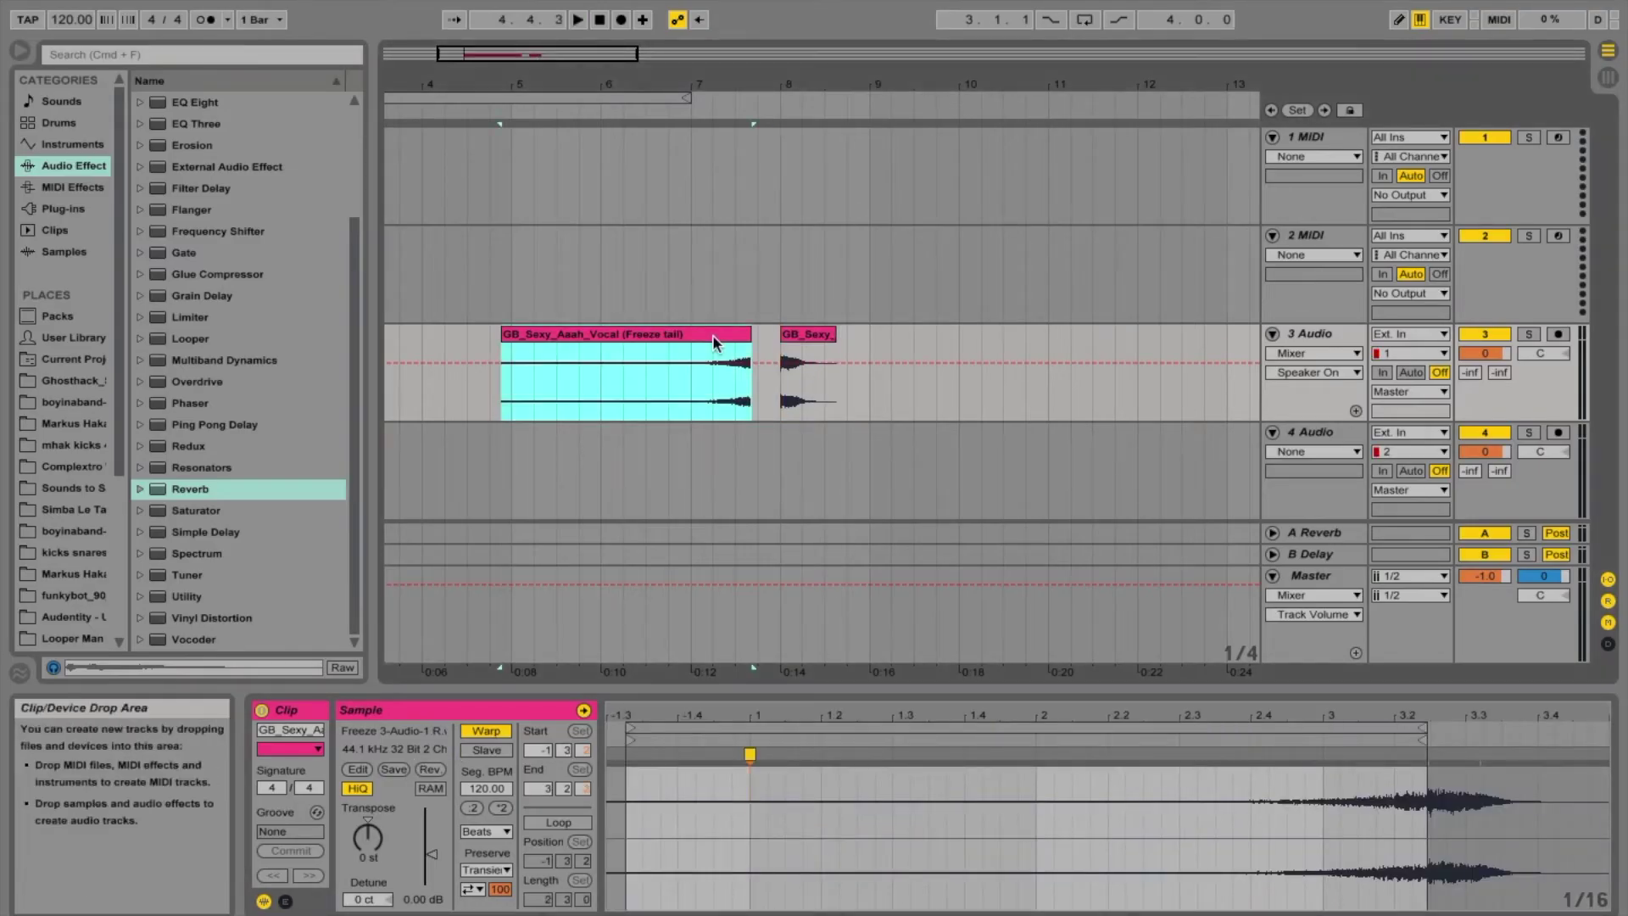
drag(712, 334, 740, 344)
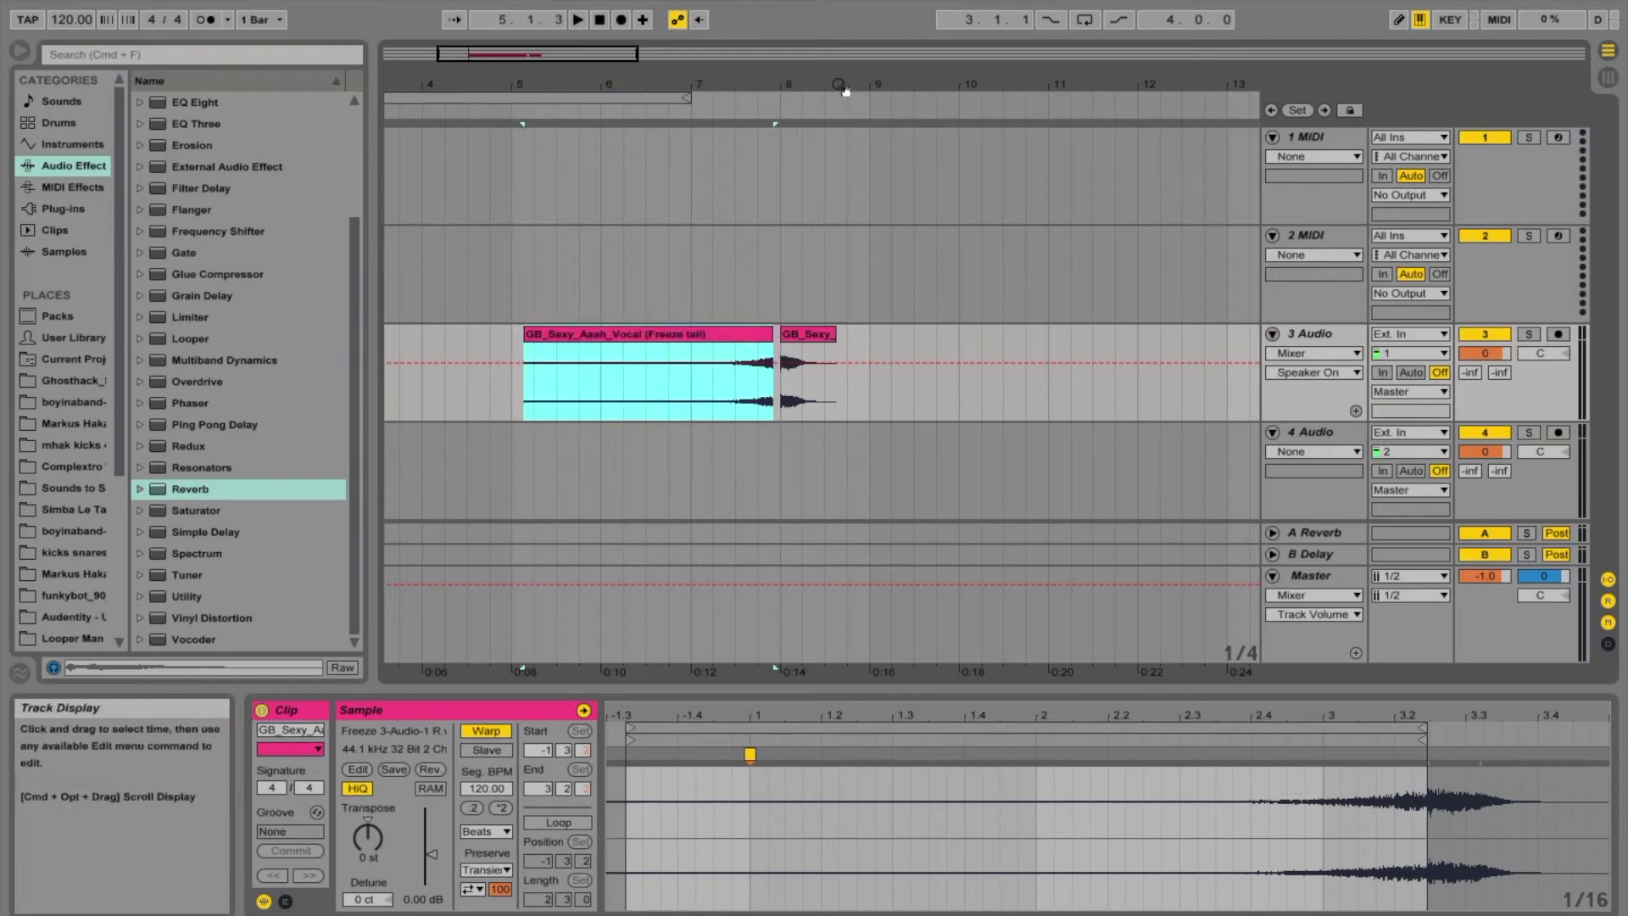
- Move the reversed freeze tail clip to 5.1.4 so it ends exactly where the vocal clip starts at bar 8
drag(790, 86, 791, 187)
drag(596, 670, 531, 277)
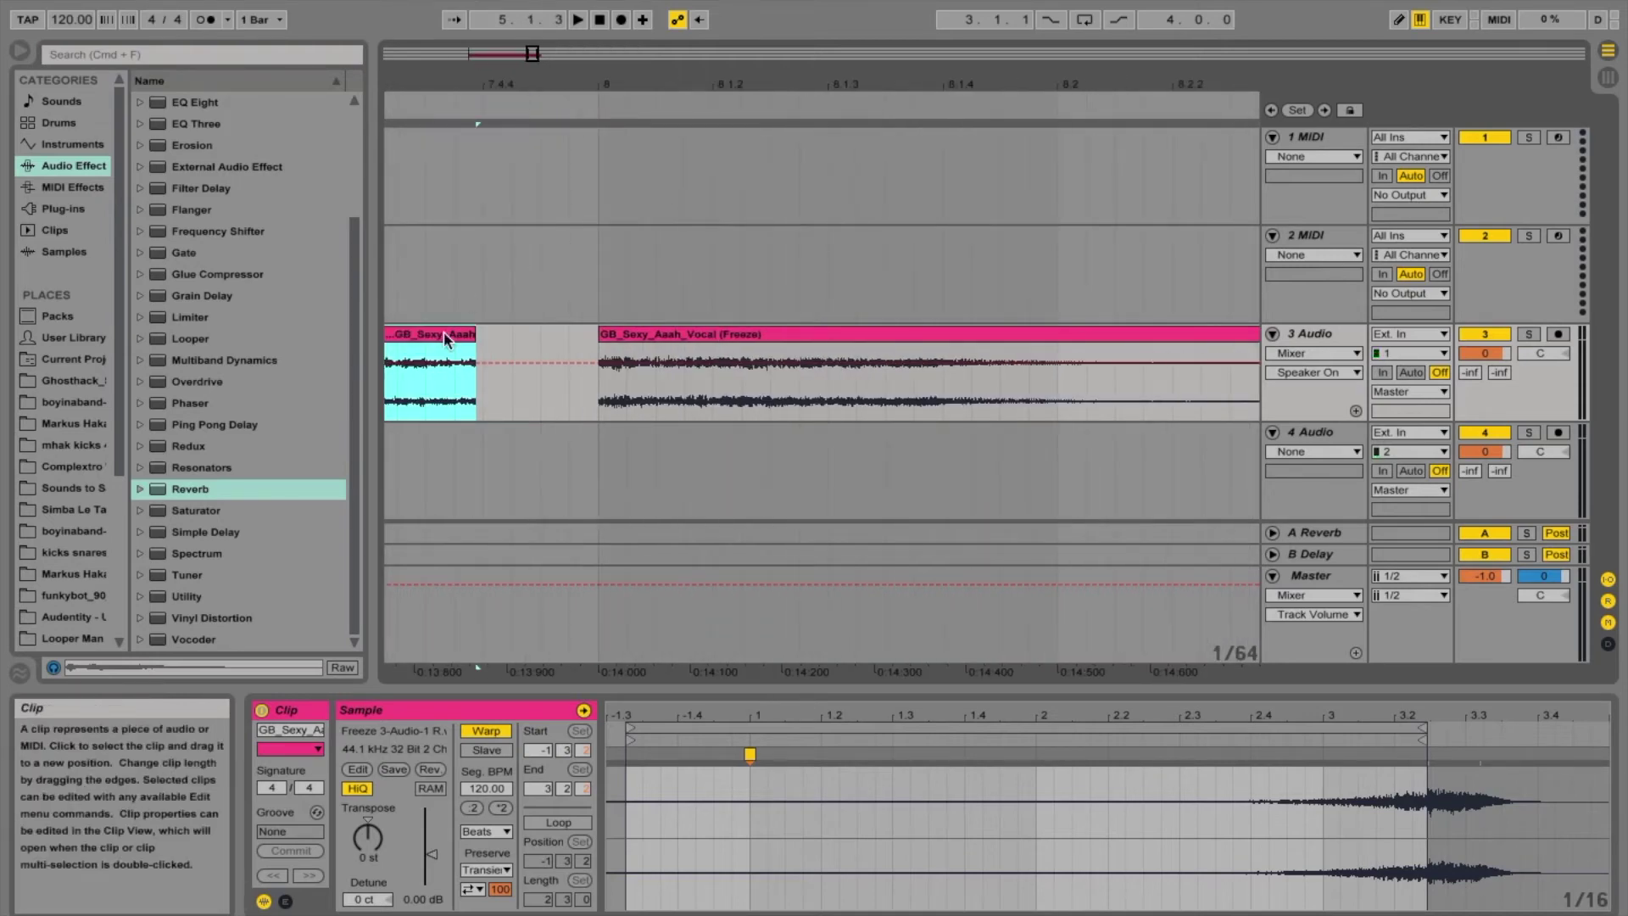
mouse_move(447, 334)
mouse_down()
mouse_move(427, 340)
mouse_move(455, 340)
mouse_up()
drag(409, 144, 447, 139)
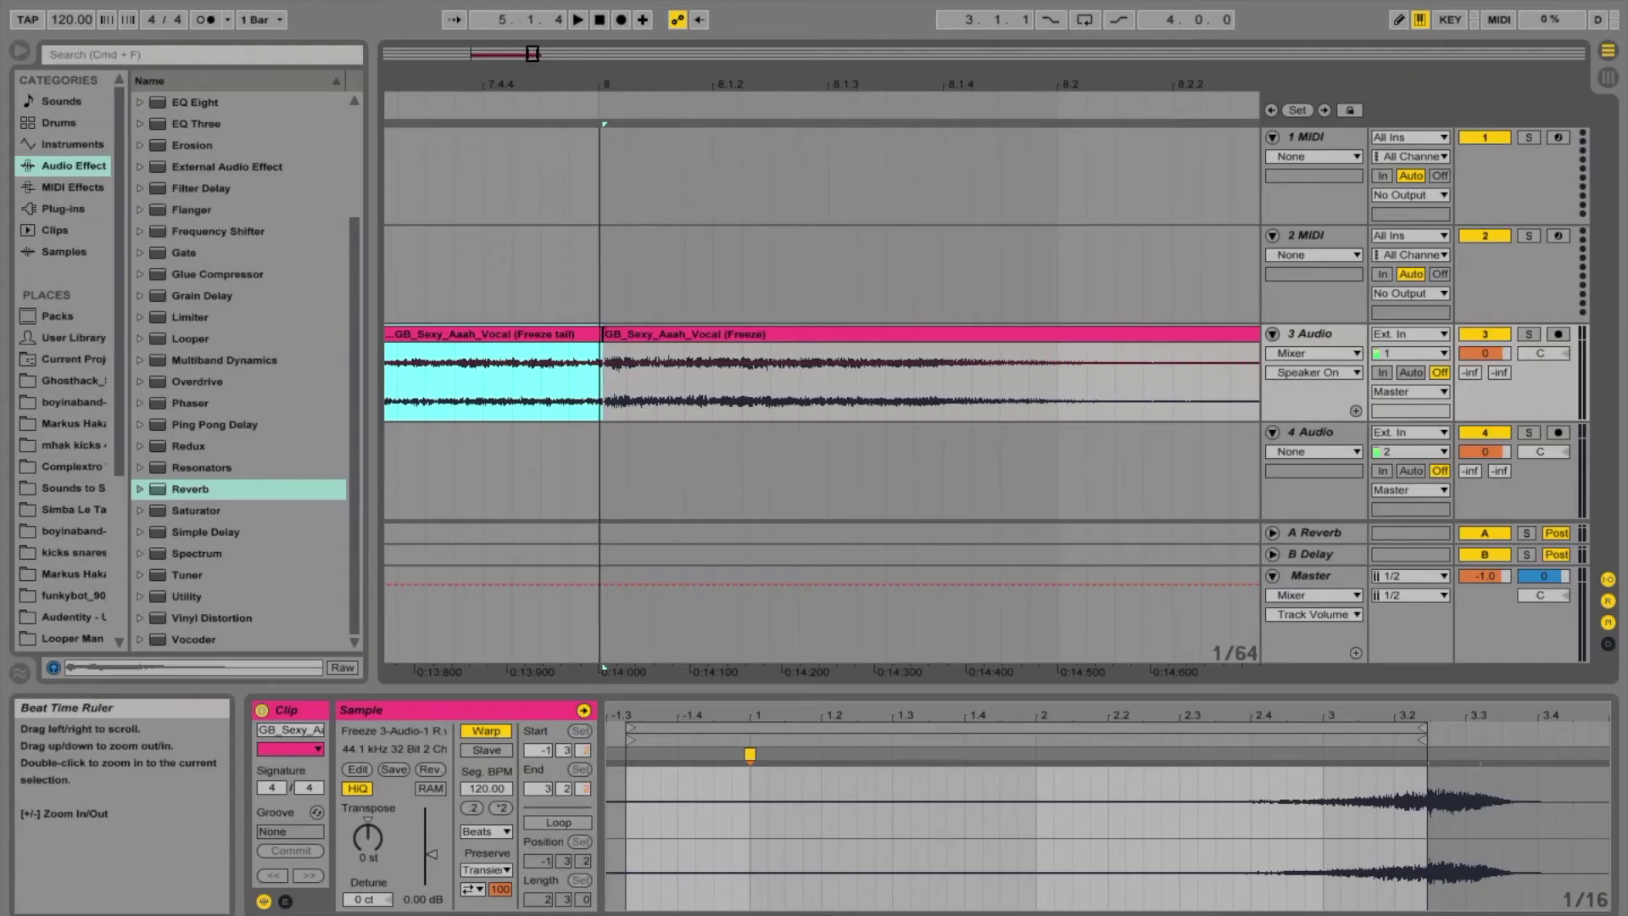
drag(600, 220, 597, 140)
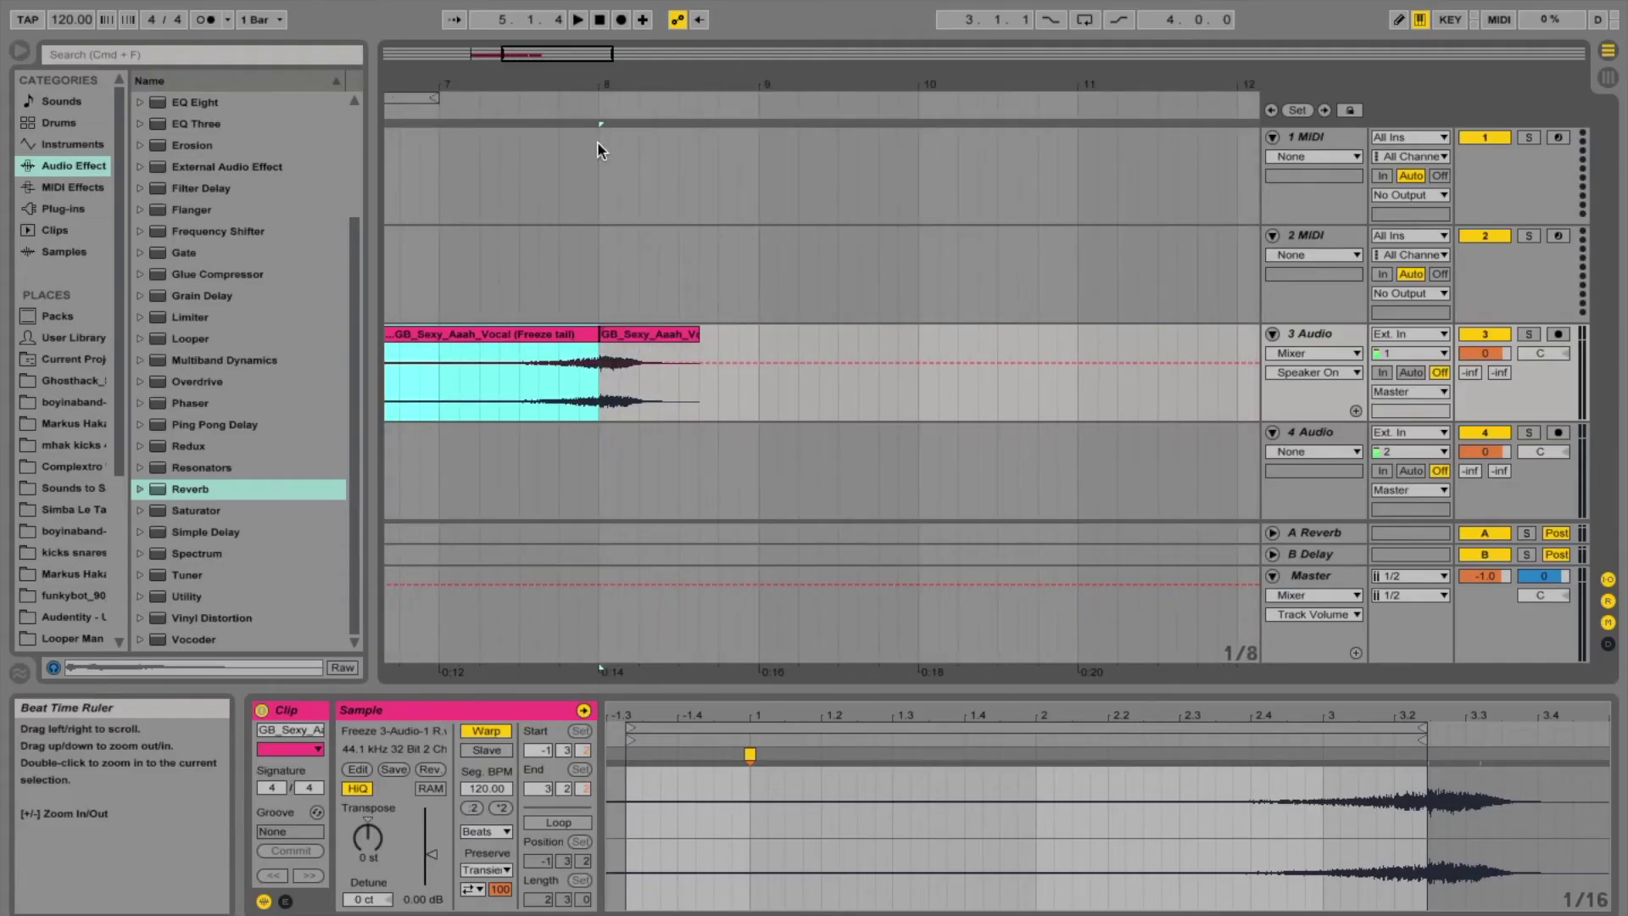
- Play the joined clips from bar 7, and again from the start of the freeze tail at 5.1.4
click(447, 394)
key(space)
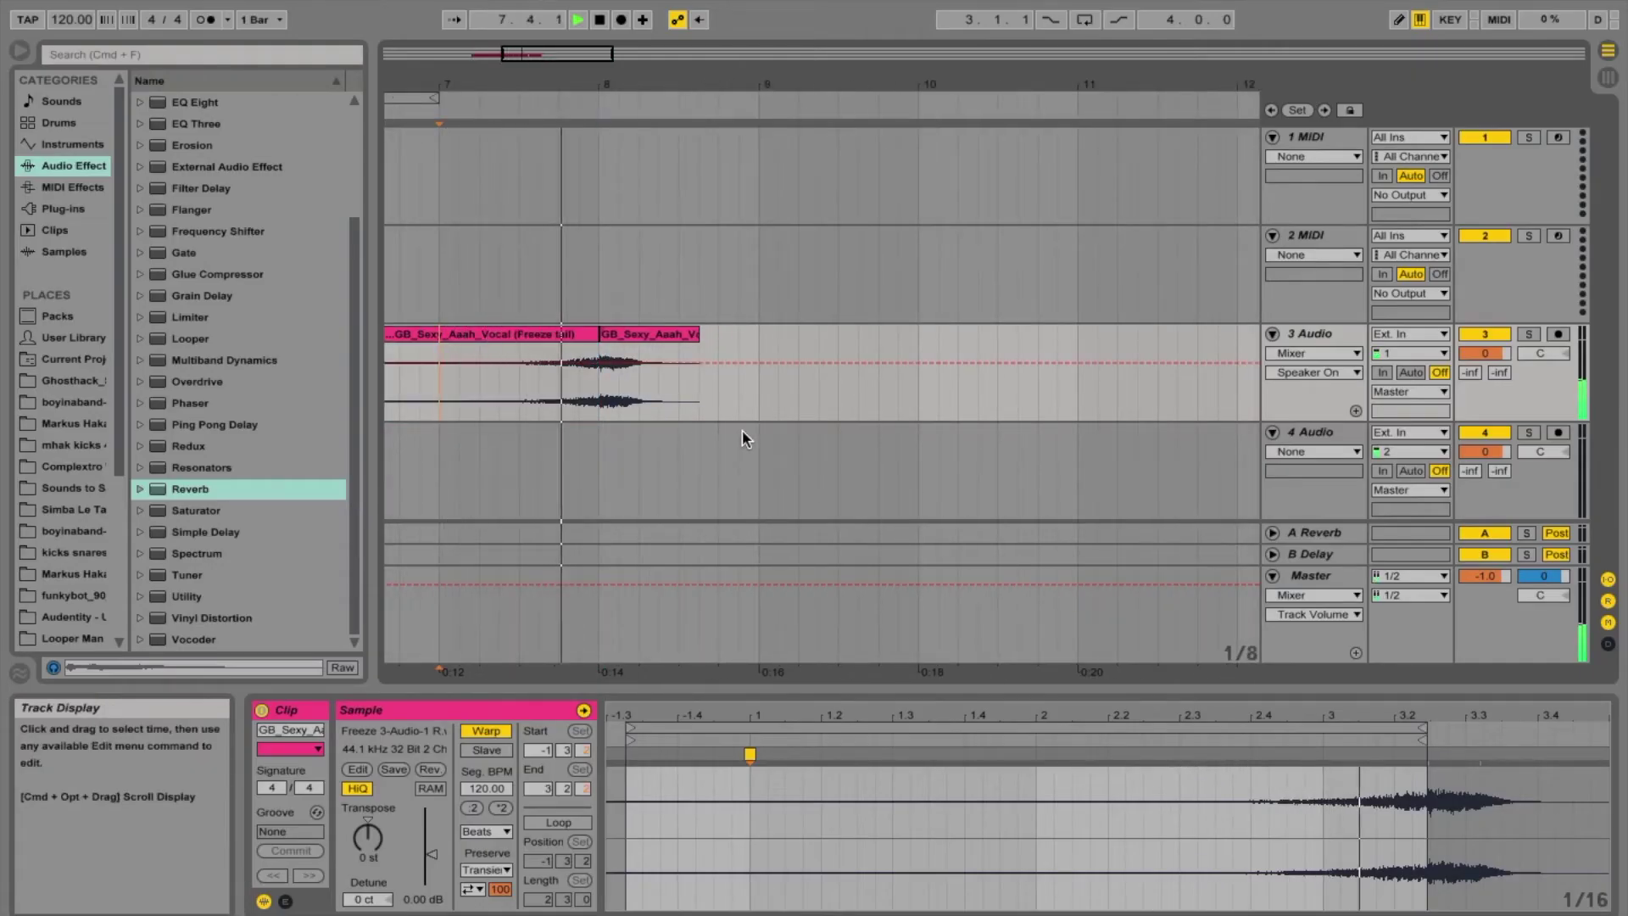
scroll(693, 415, left, 2)
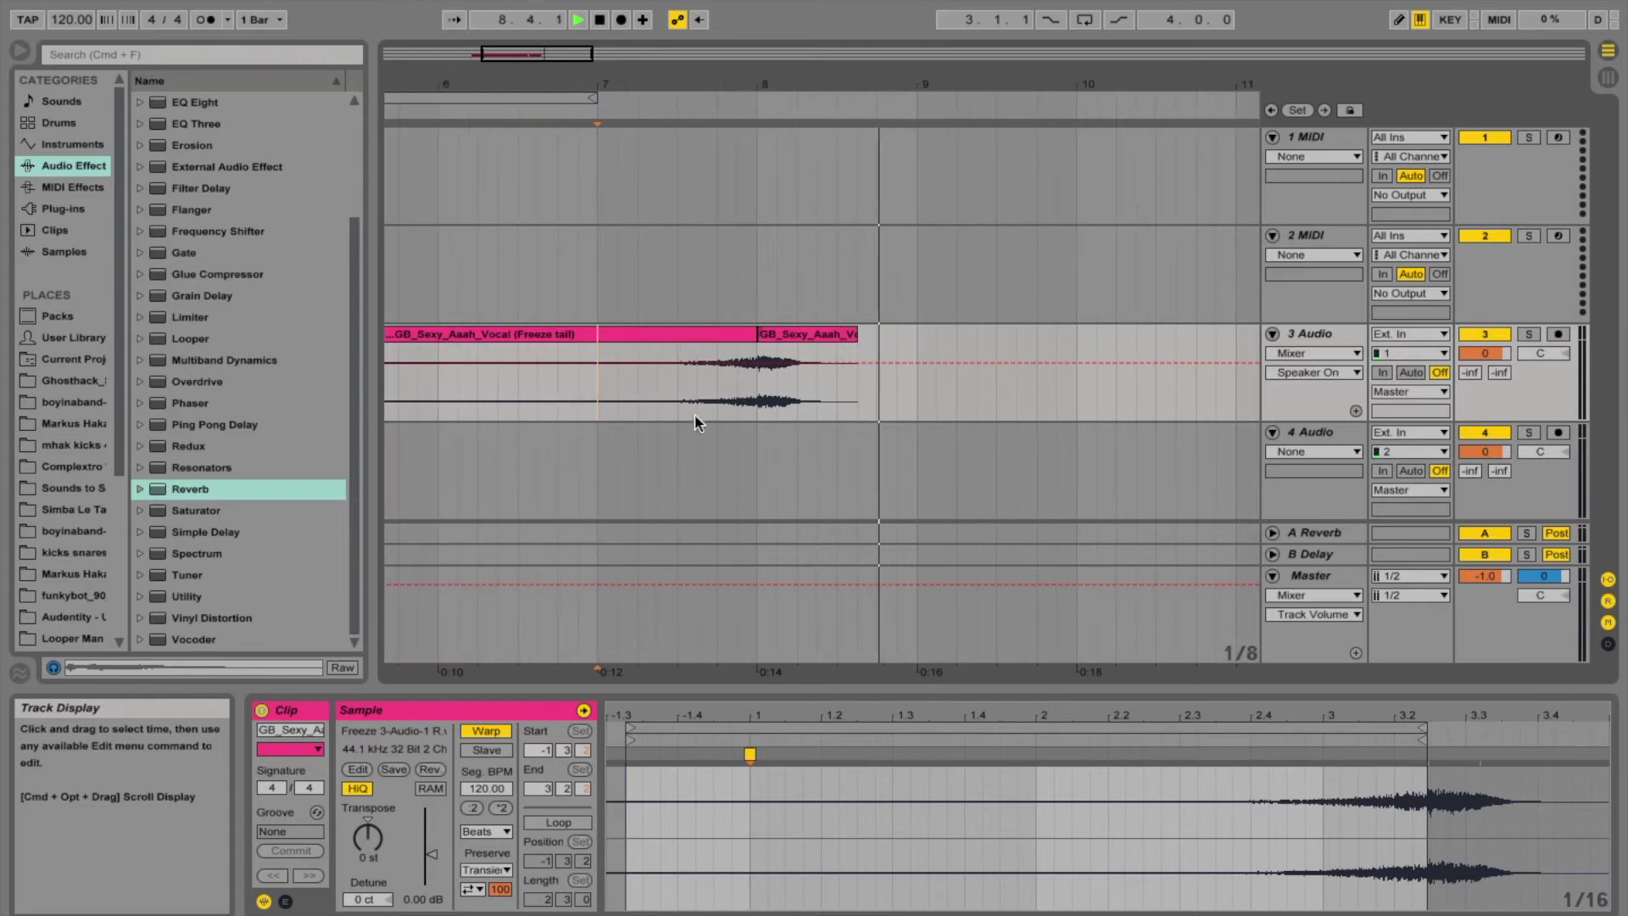
key(space)
scroll(587, 408, left, 3)
click(509, 395)
key(space)
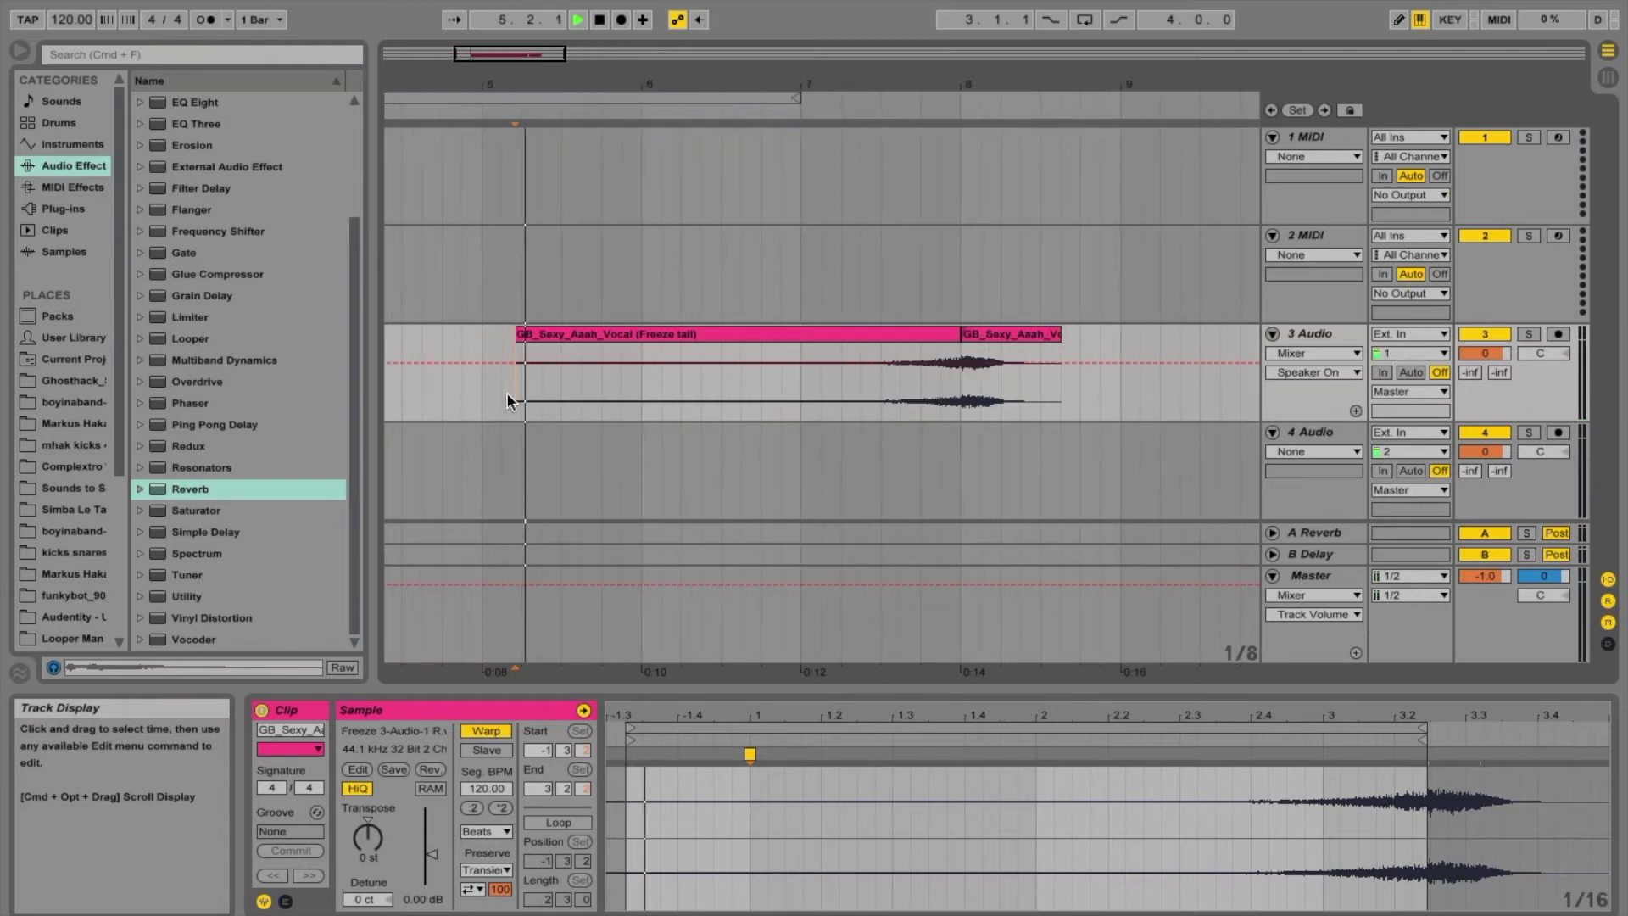
key(XF86AudioRaiseVolume)
scroll(943, 403, right, 3)
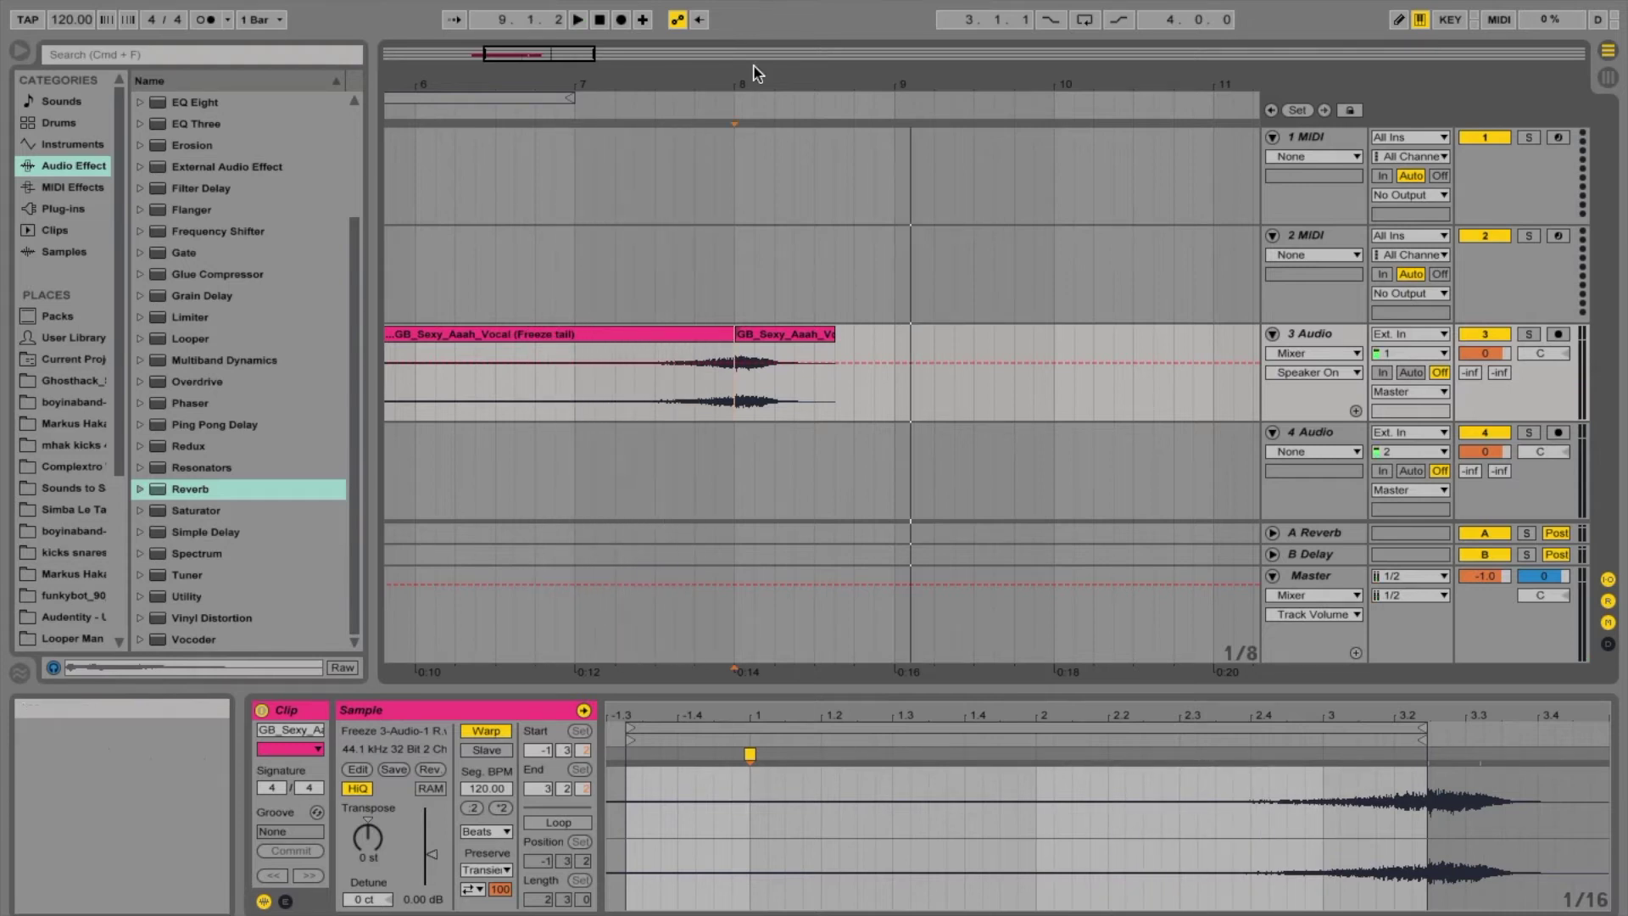
- Play the complete reverse reverb swell once more from the freeze tail's start through the end of the vocal clip
drag(757, 75, 614, 238)
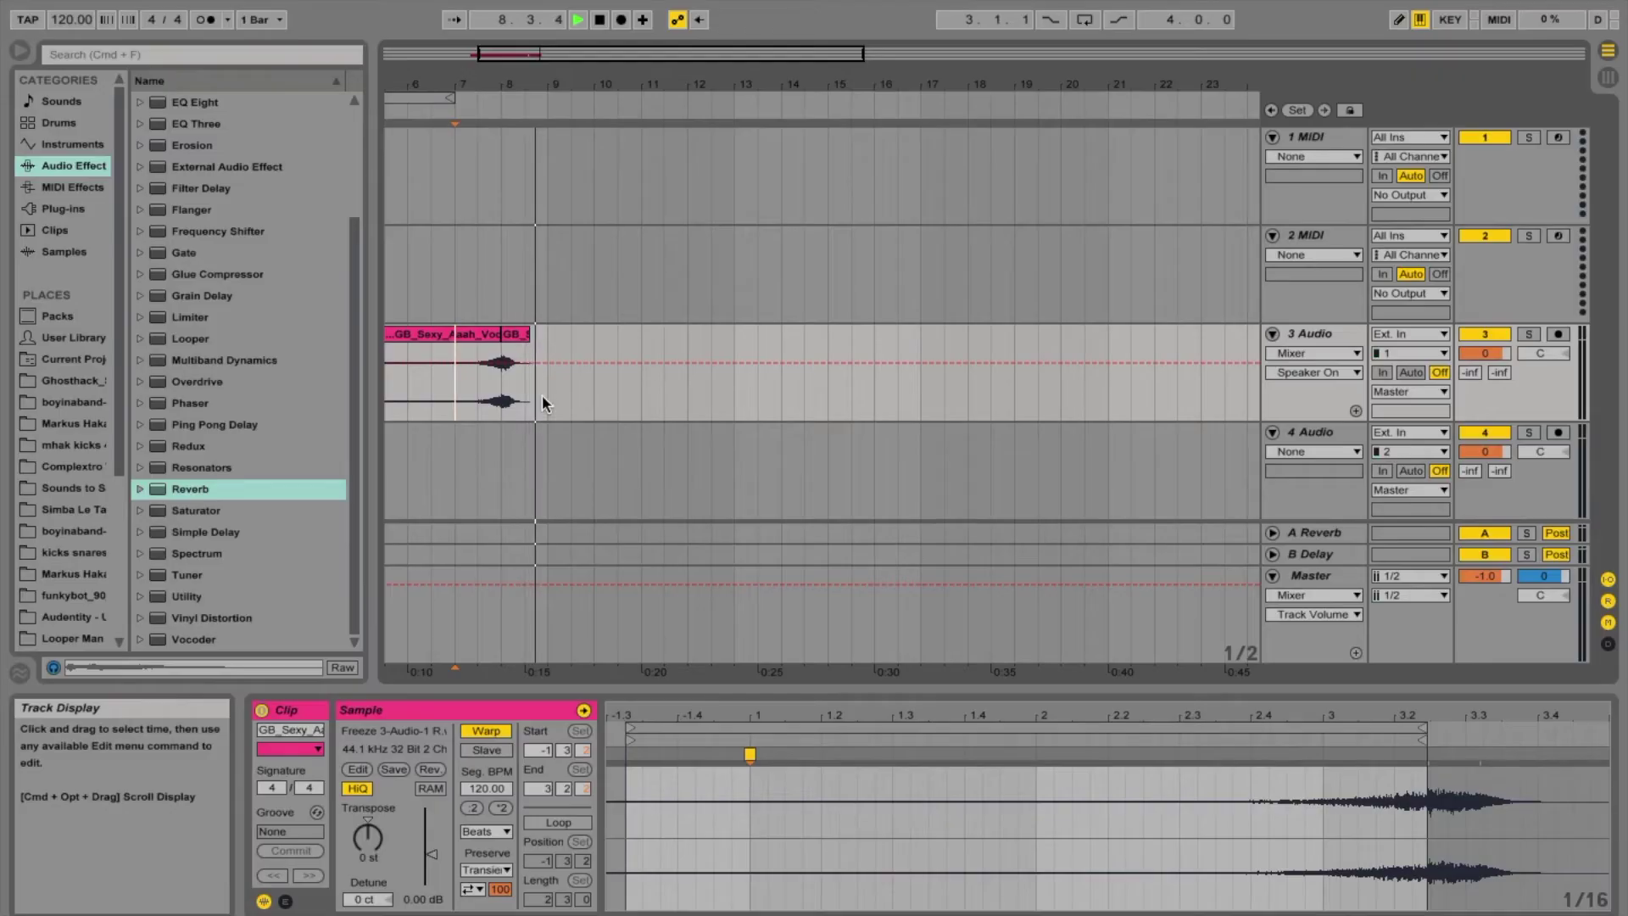
scroll(541, 395, left, 3)
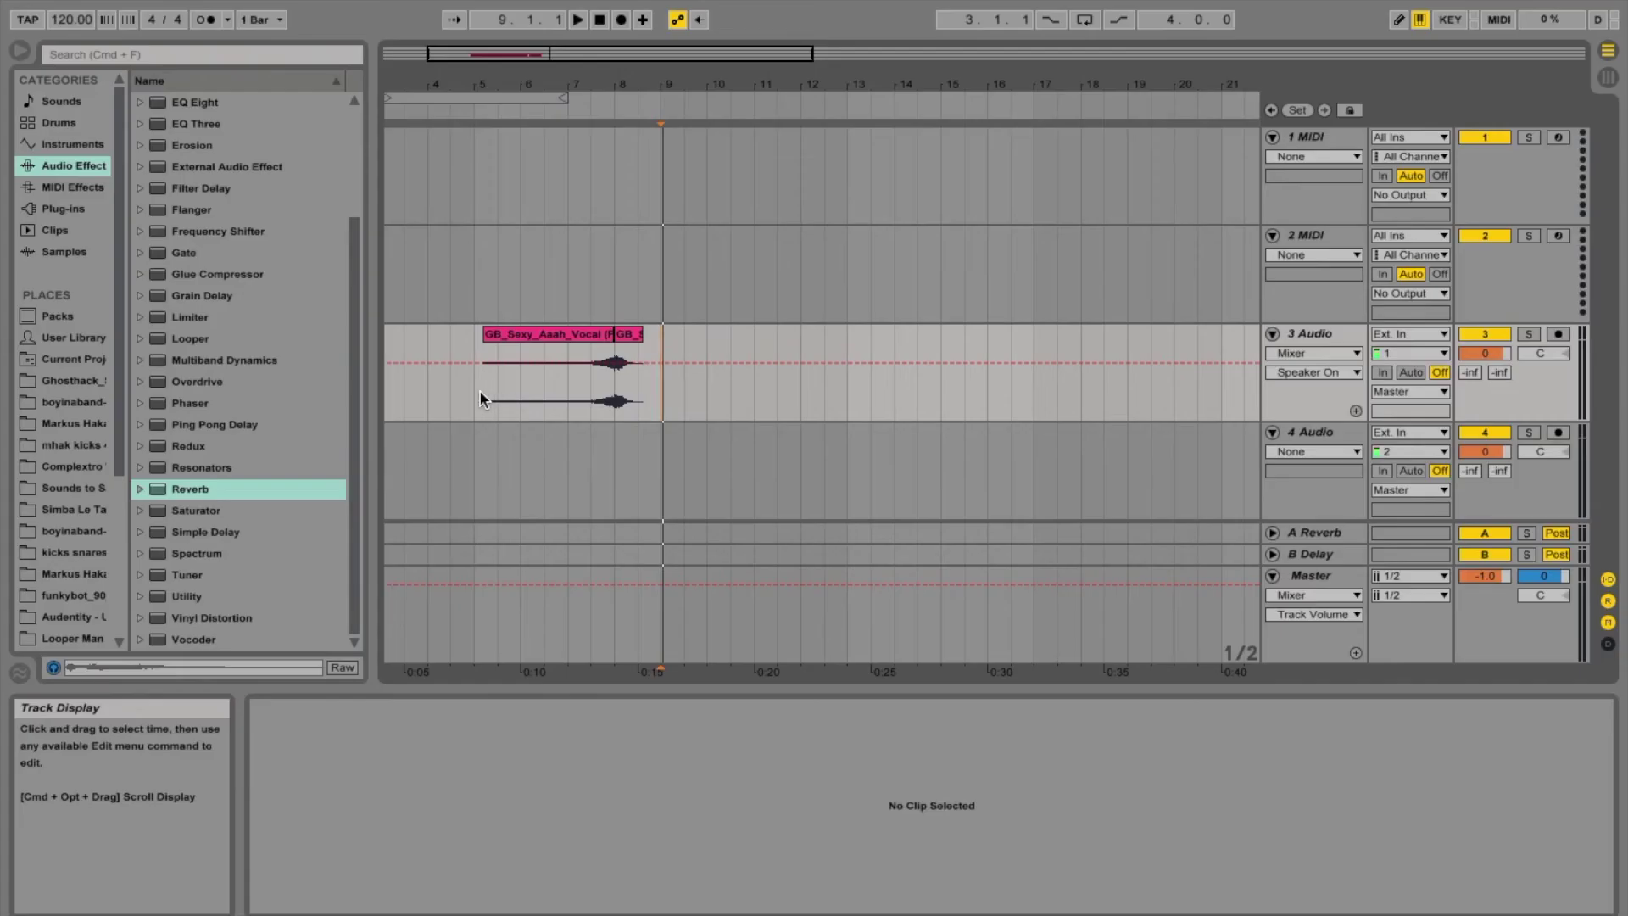
click(480, 397)
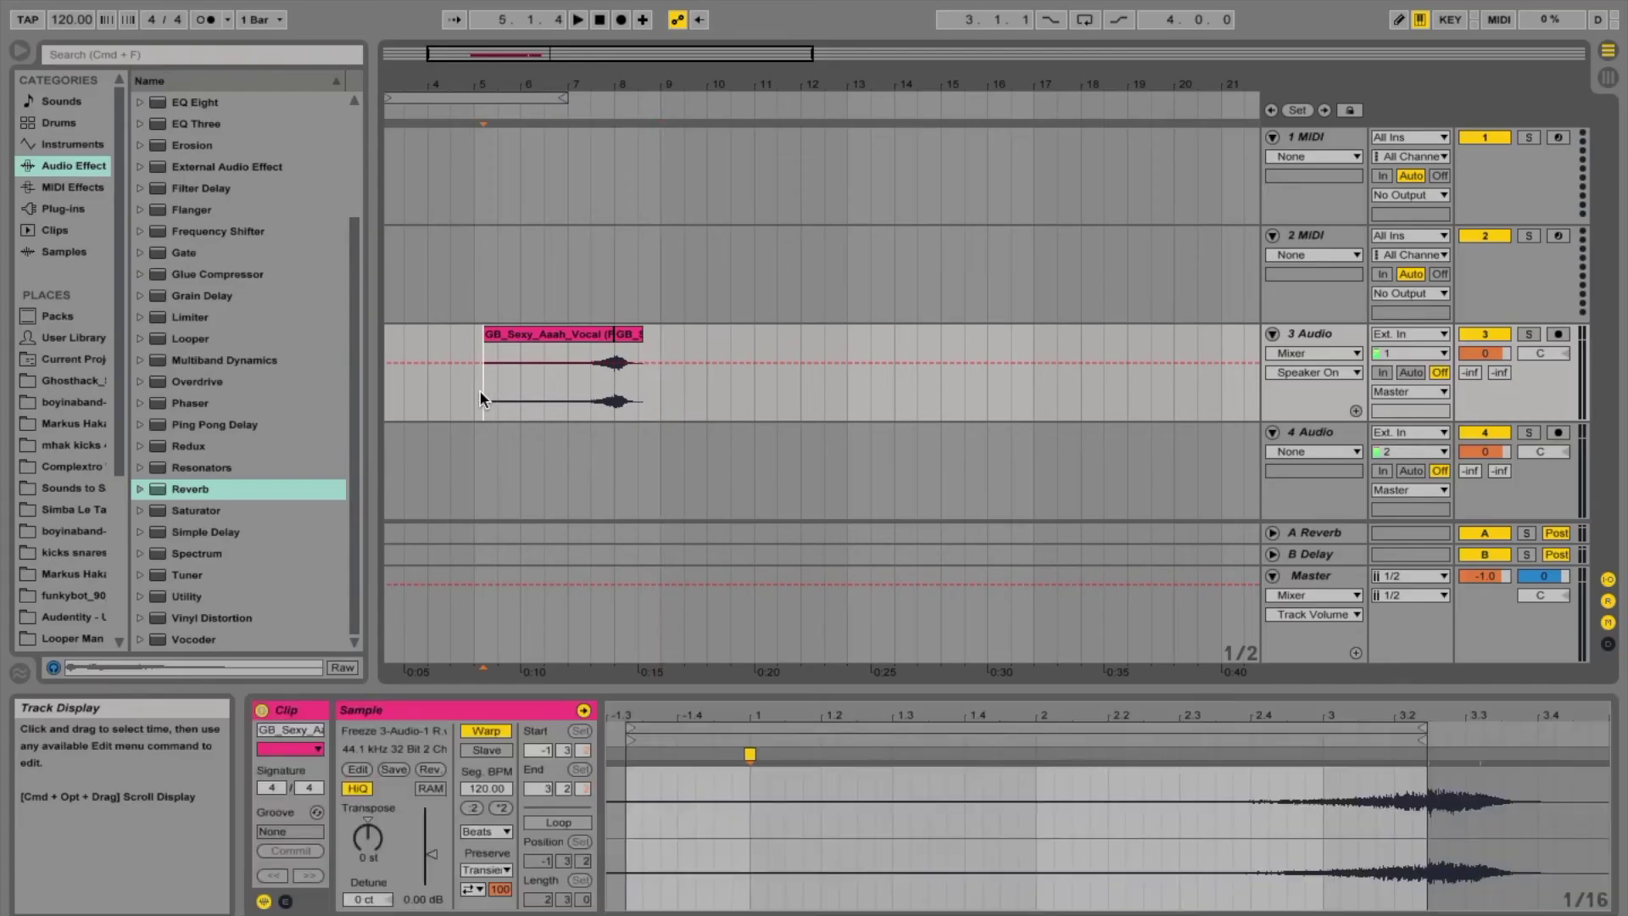
key(space)
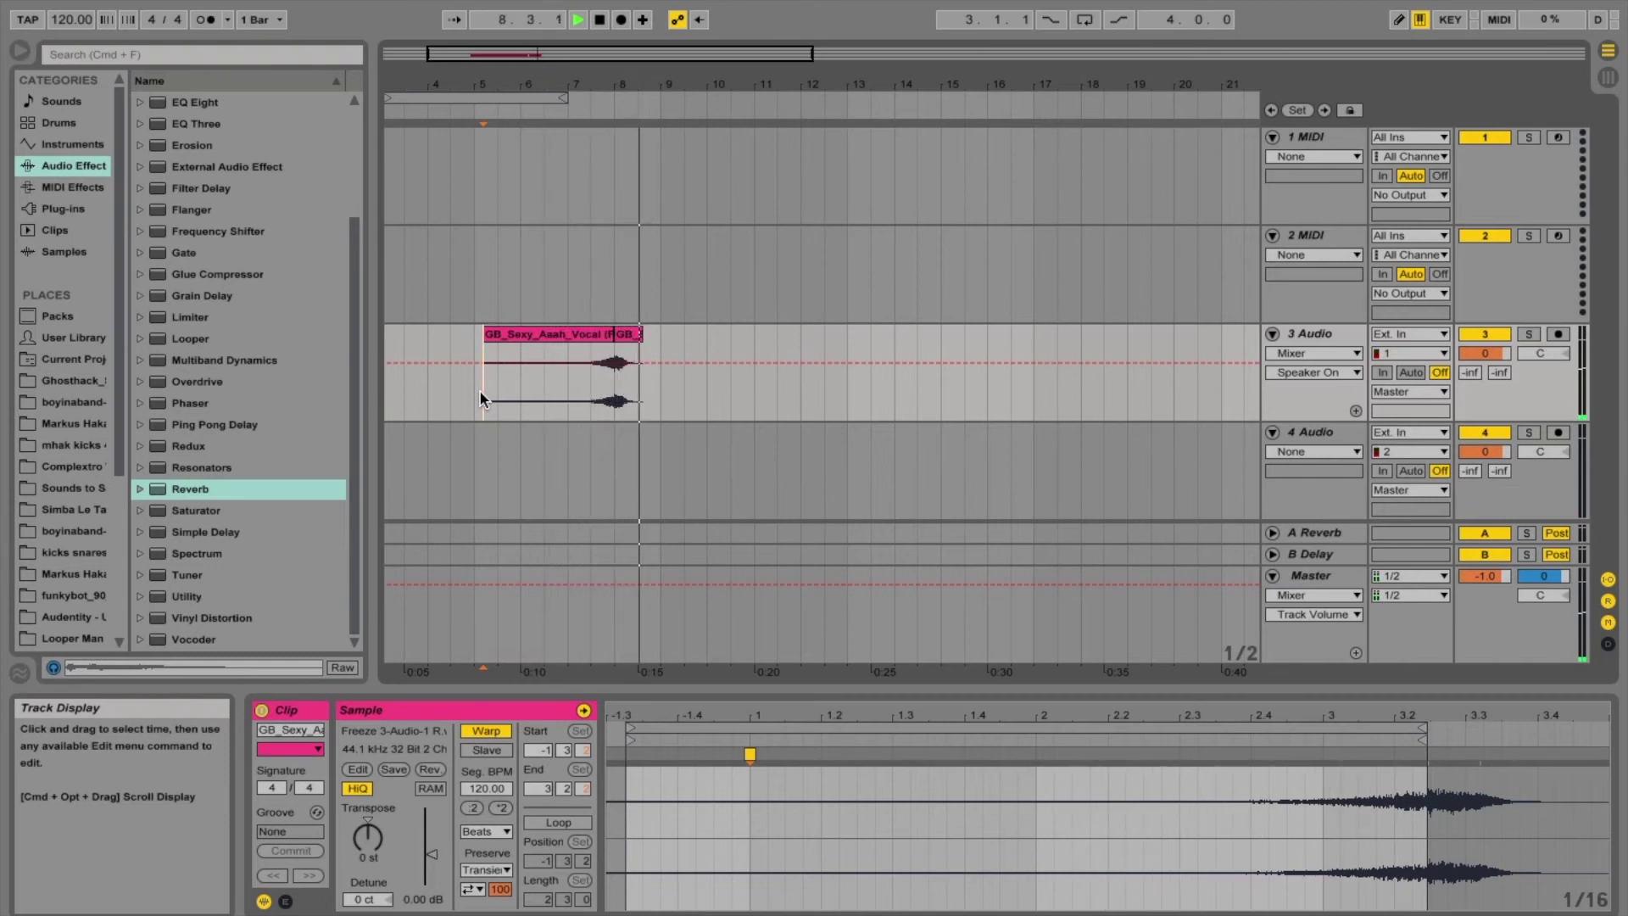
key(space)
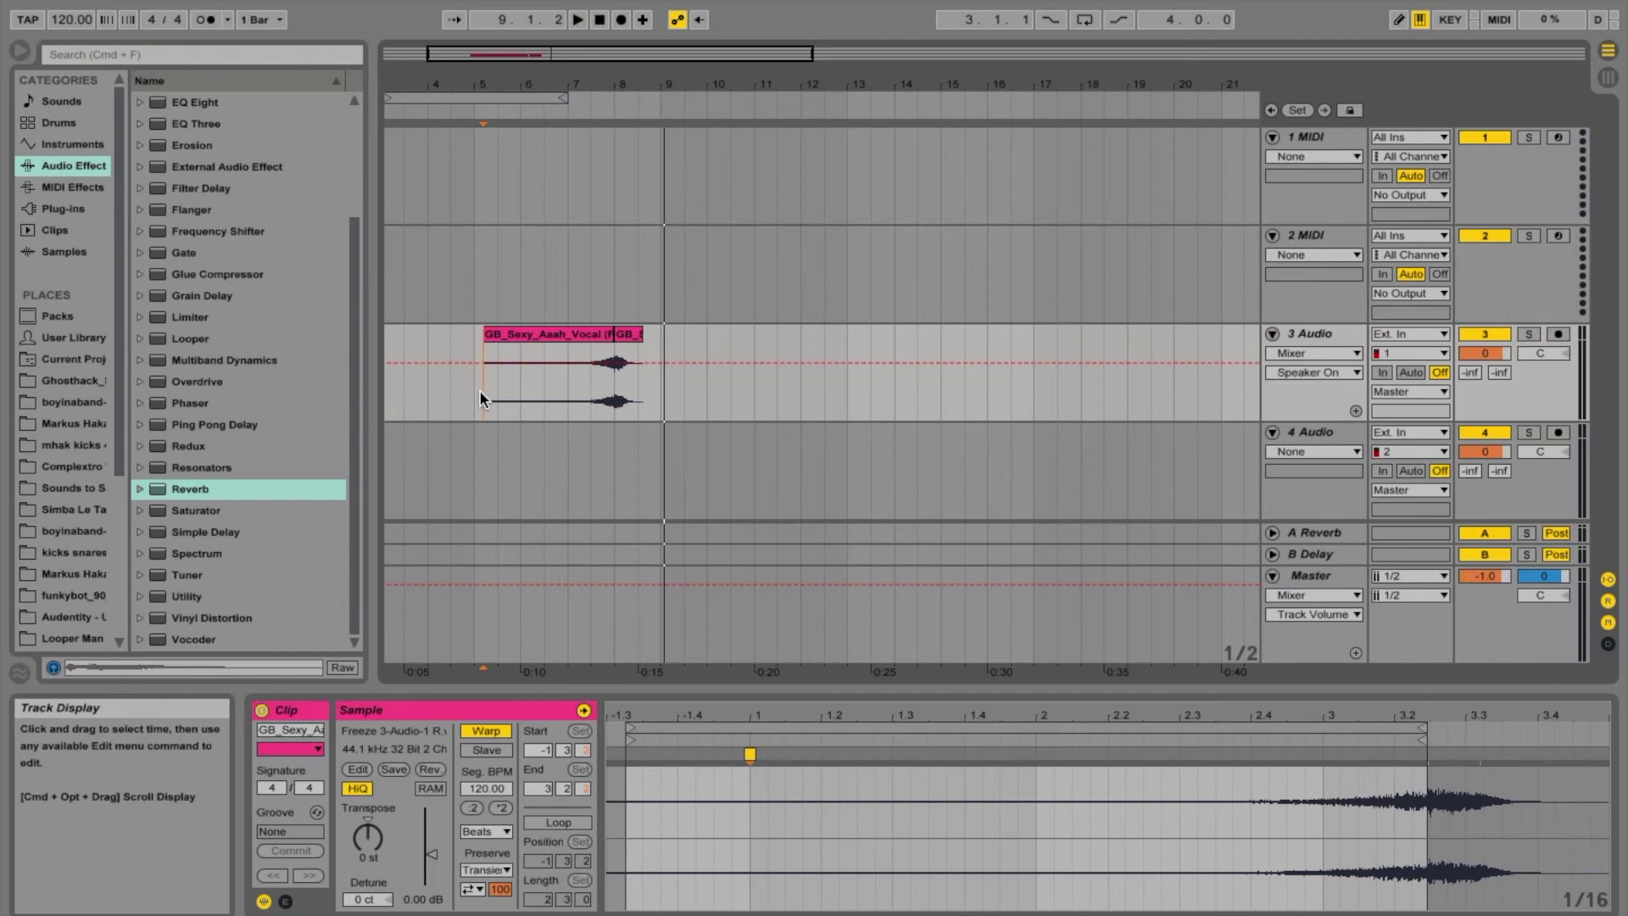
click(851, 409)
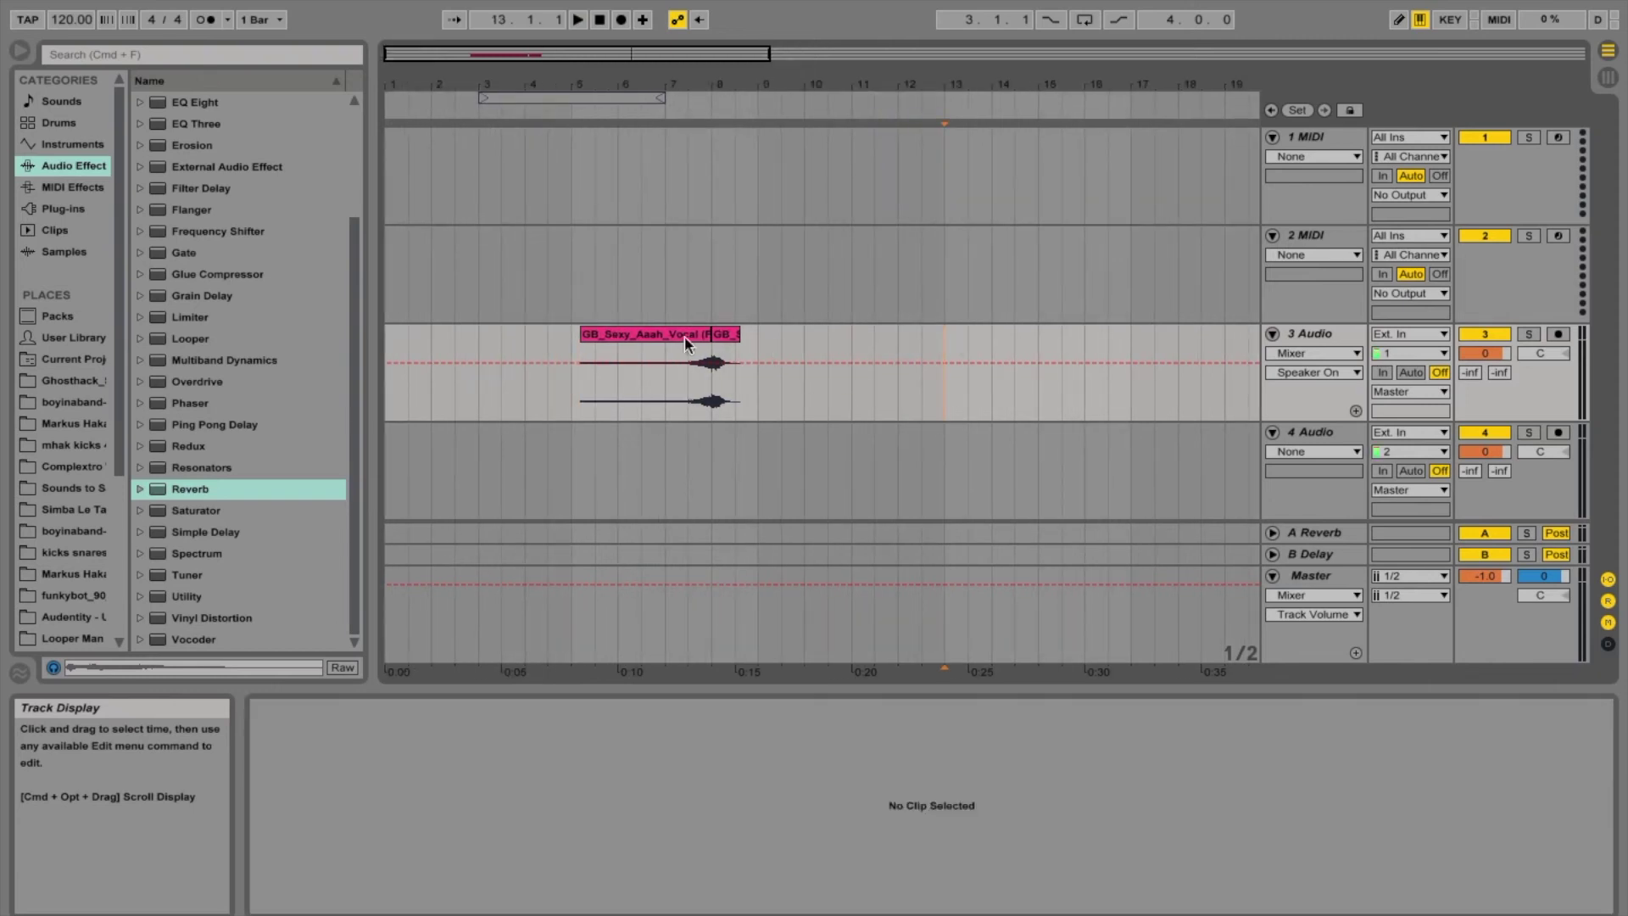
click(682, 404)
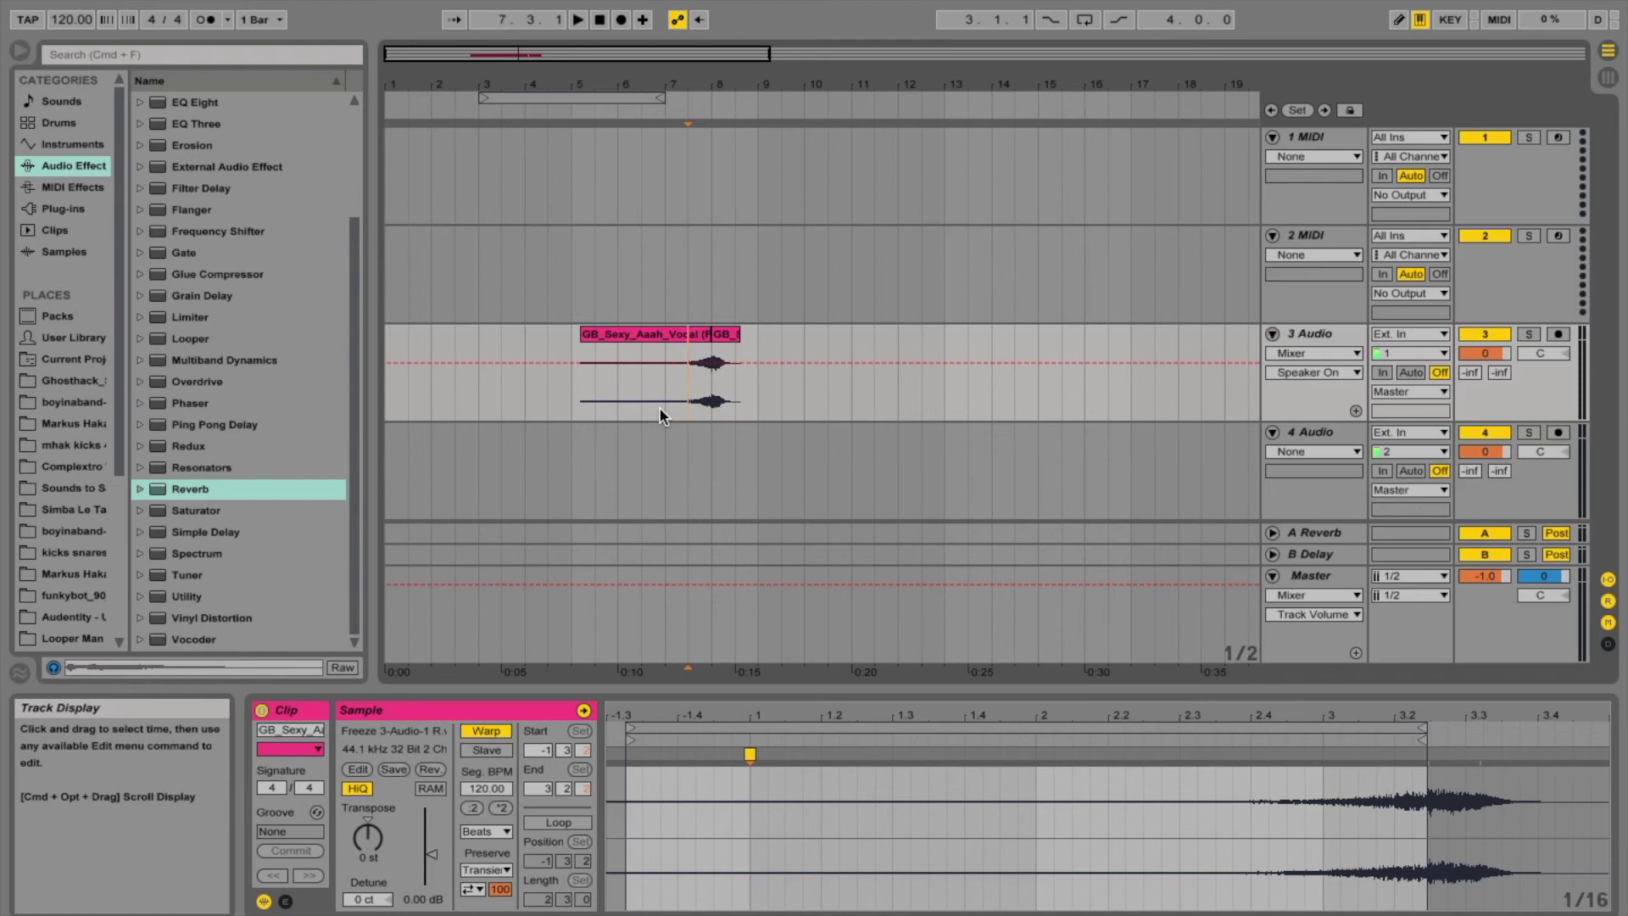
click(659, 409)
click(740, 408)
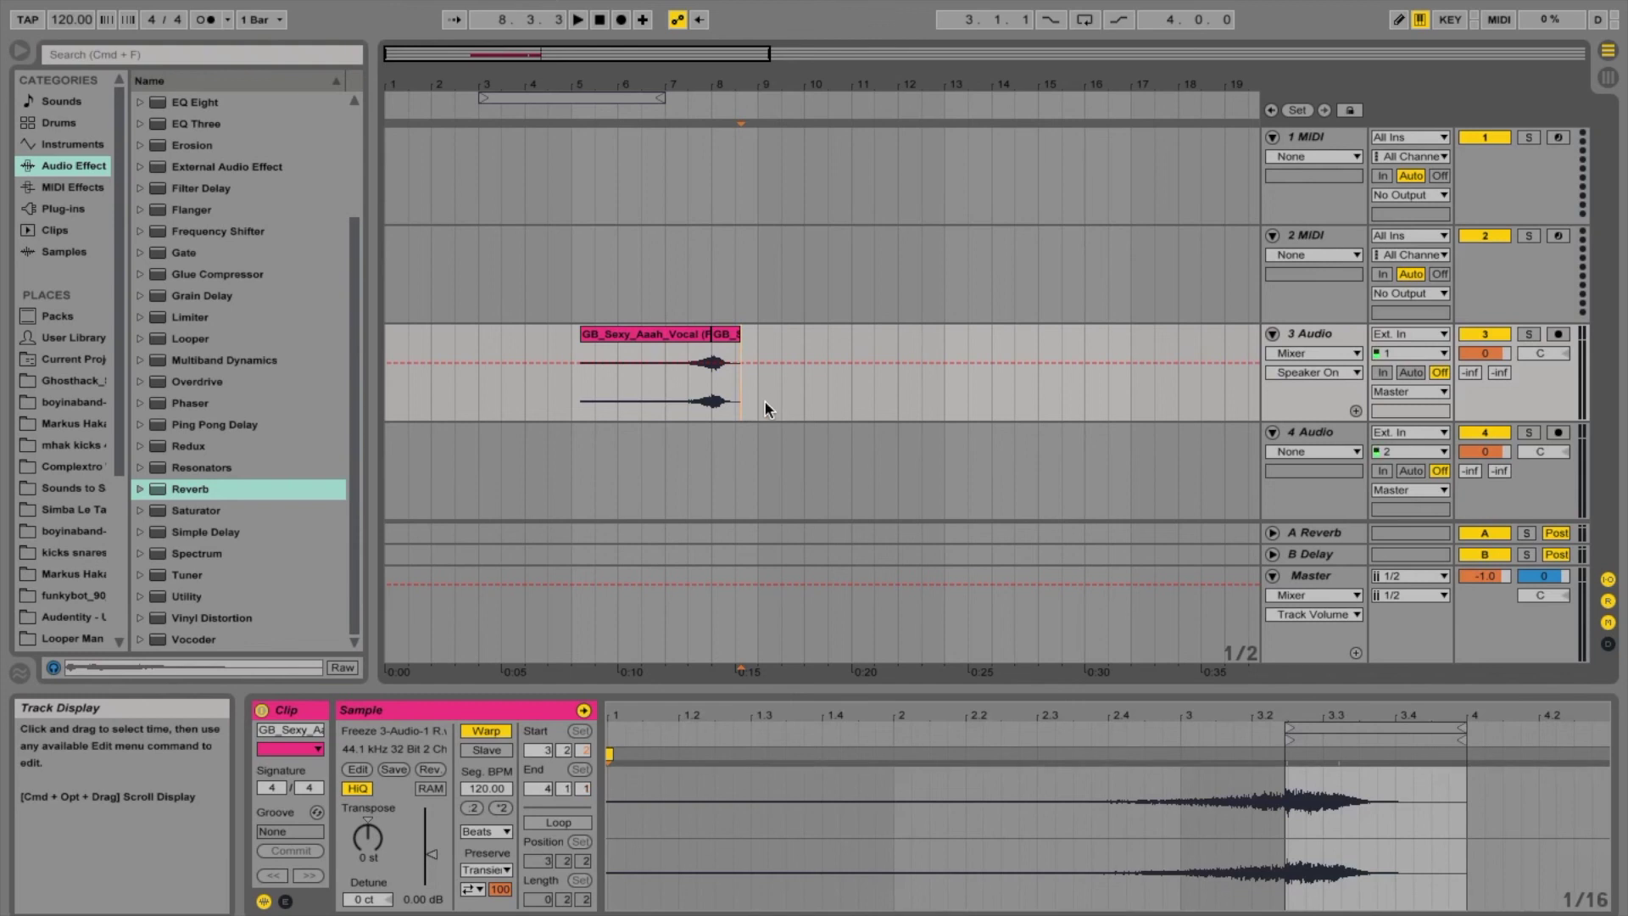
click(757, 402)
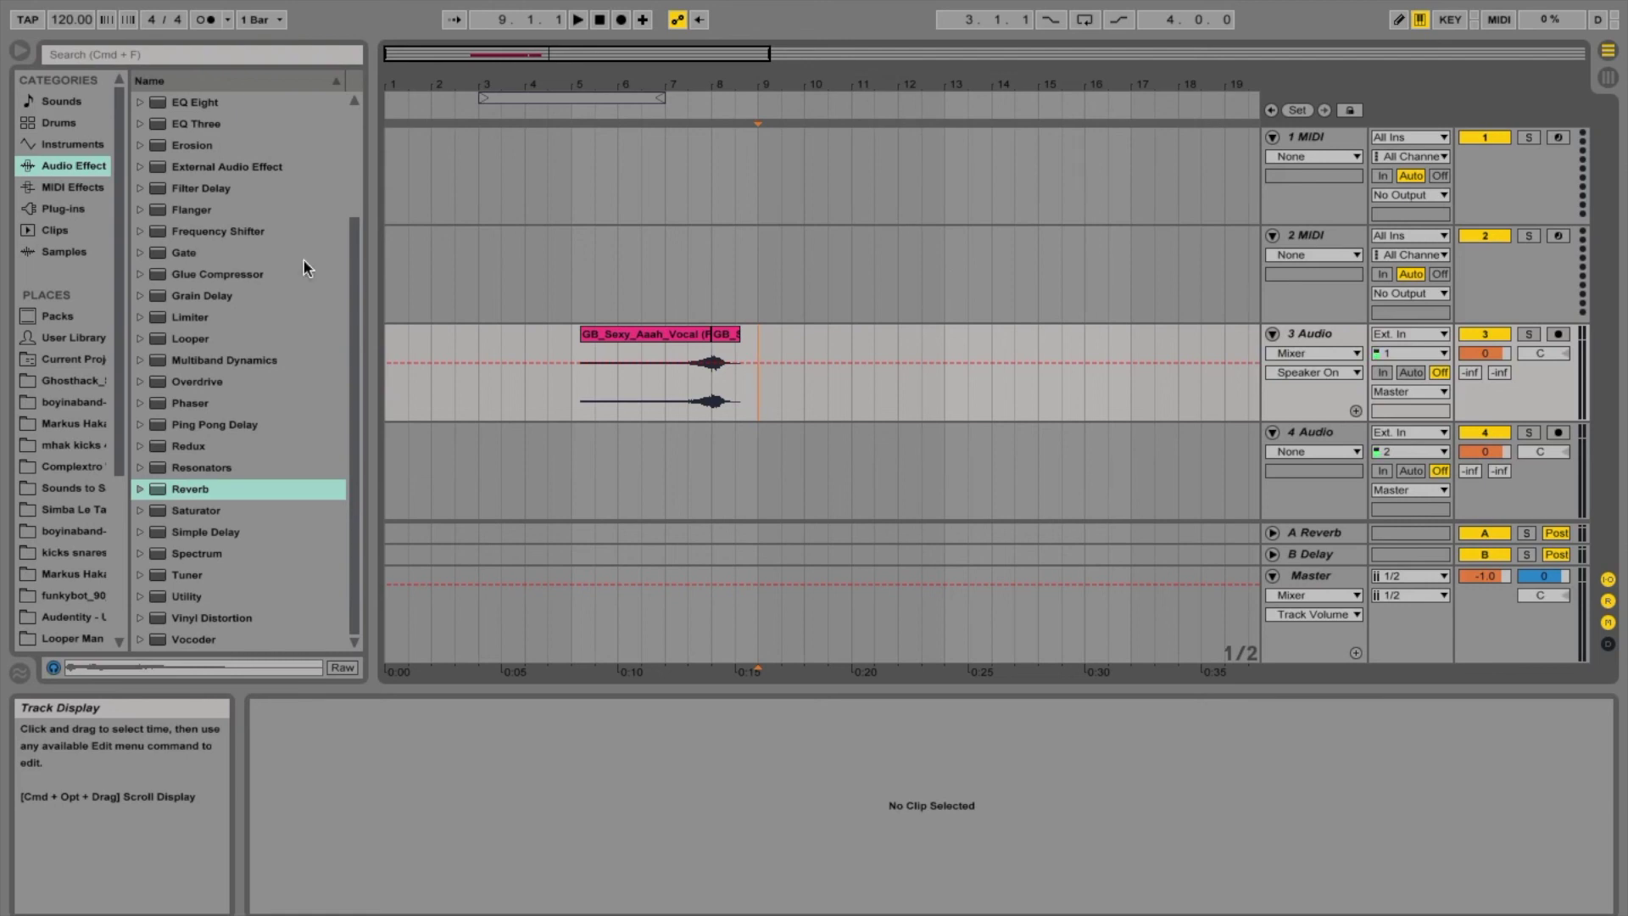
- Show the available plug-ins in the browser
click(73, 211)
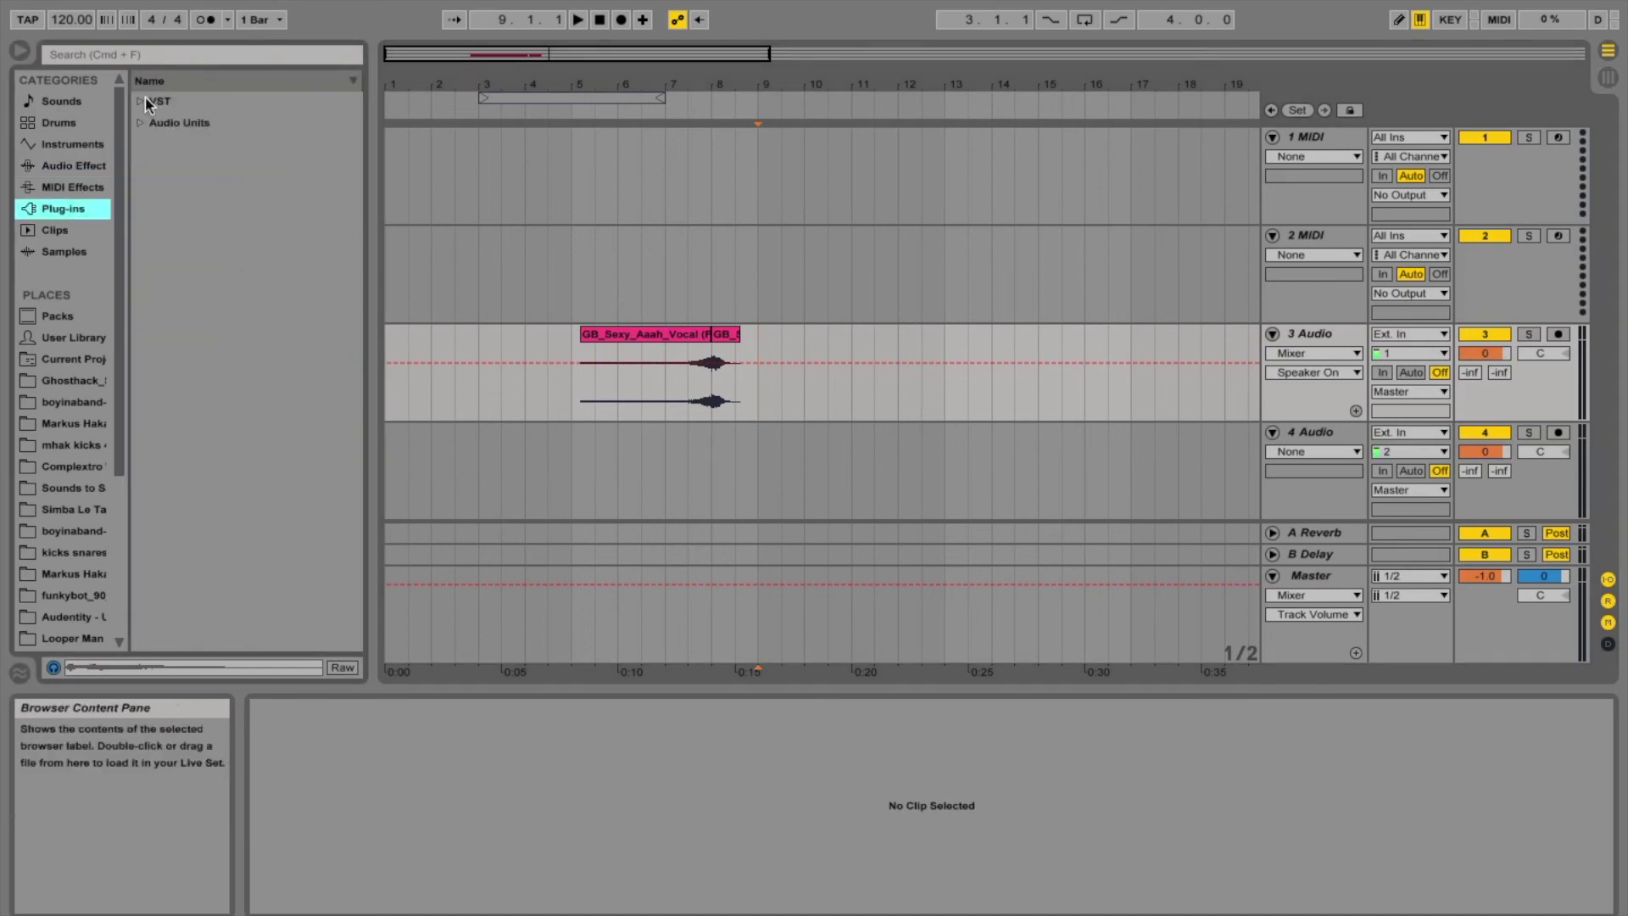